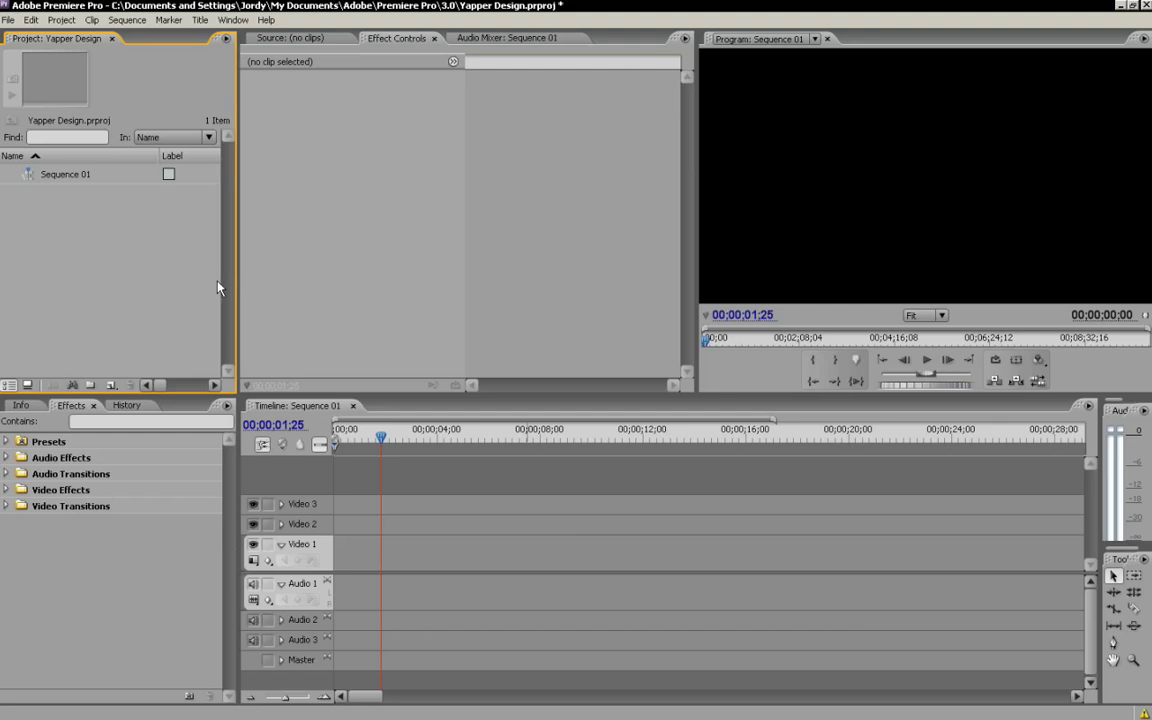
Step: Import video.mov into the project and place it on the Video 1 track
{"action": "right_click", "coordinate": [45, 208]}
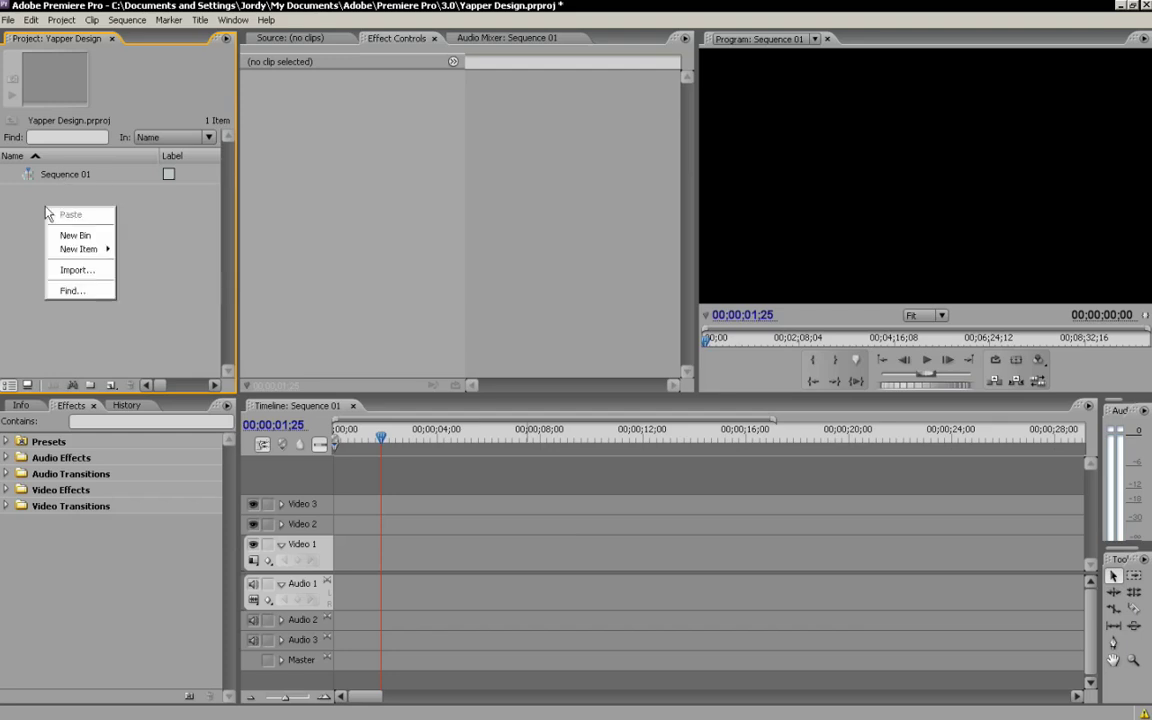
{"action": "left_click", "coordinate": [76, 270]}
{"action": "left_click", "coordinate": [459, 264]}
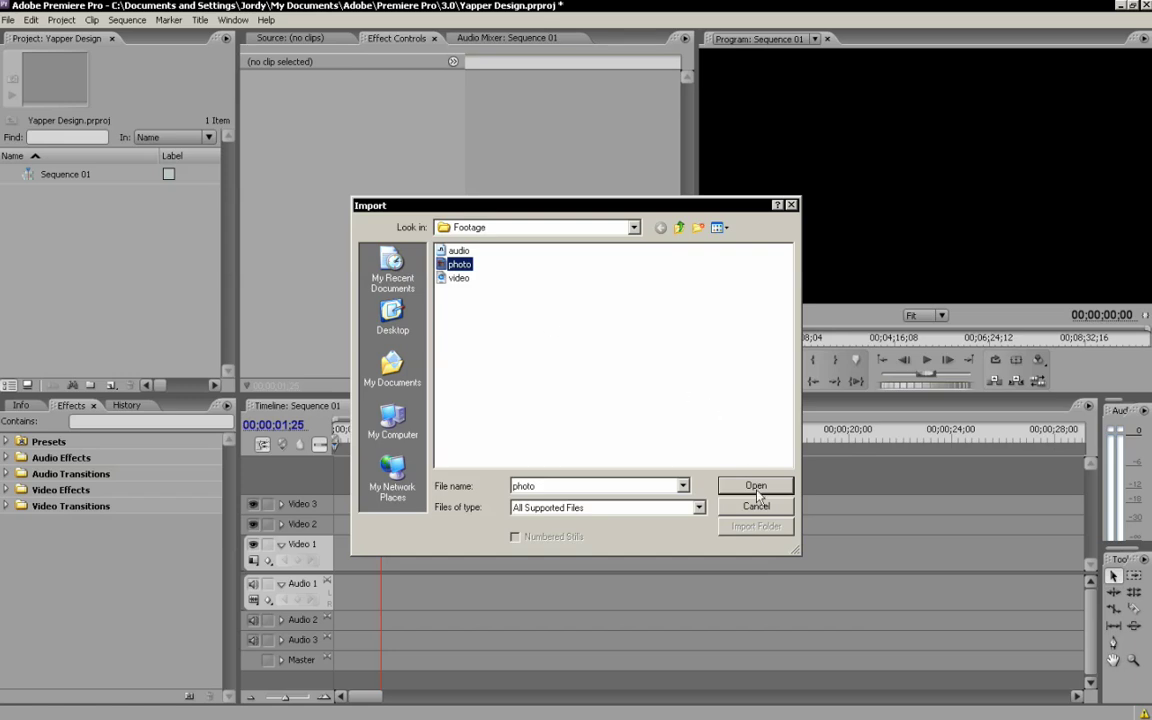
{"action": "left_click", "coordinate": [460, 279]}
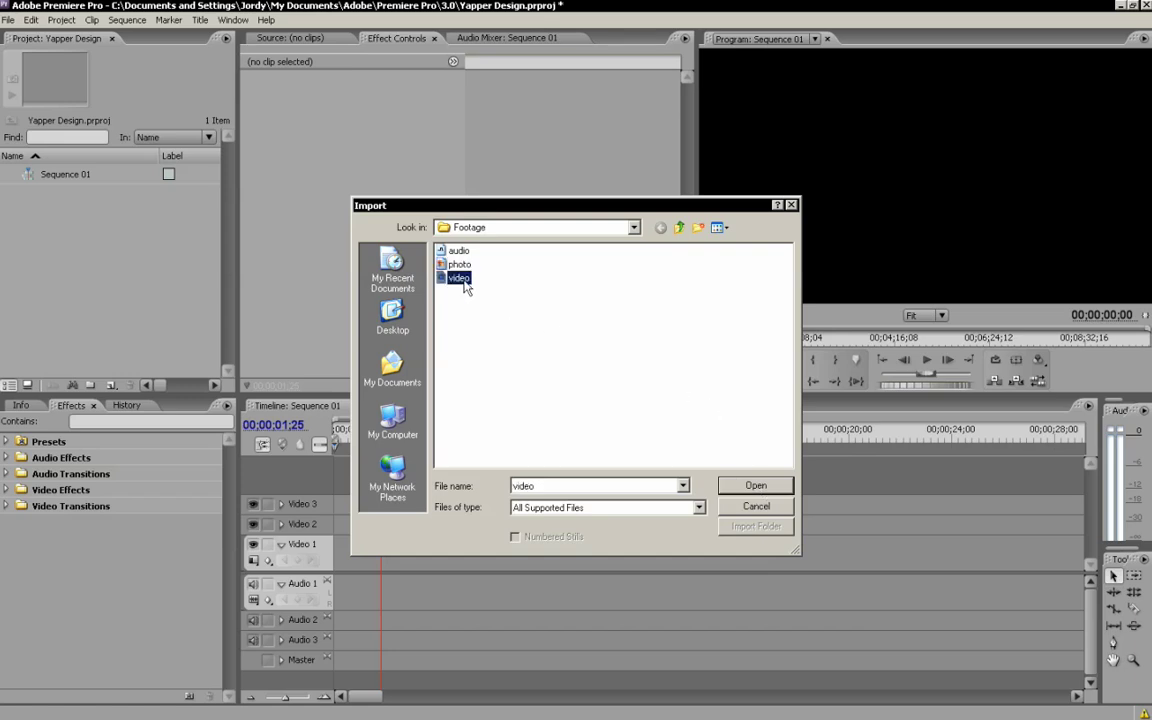
{"action": "left_click", "coordinate": [758, 488]}
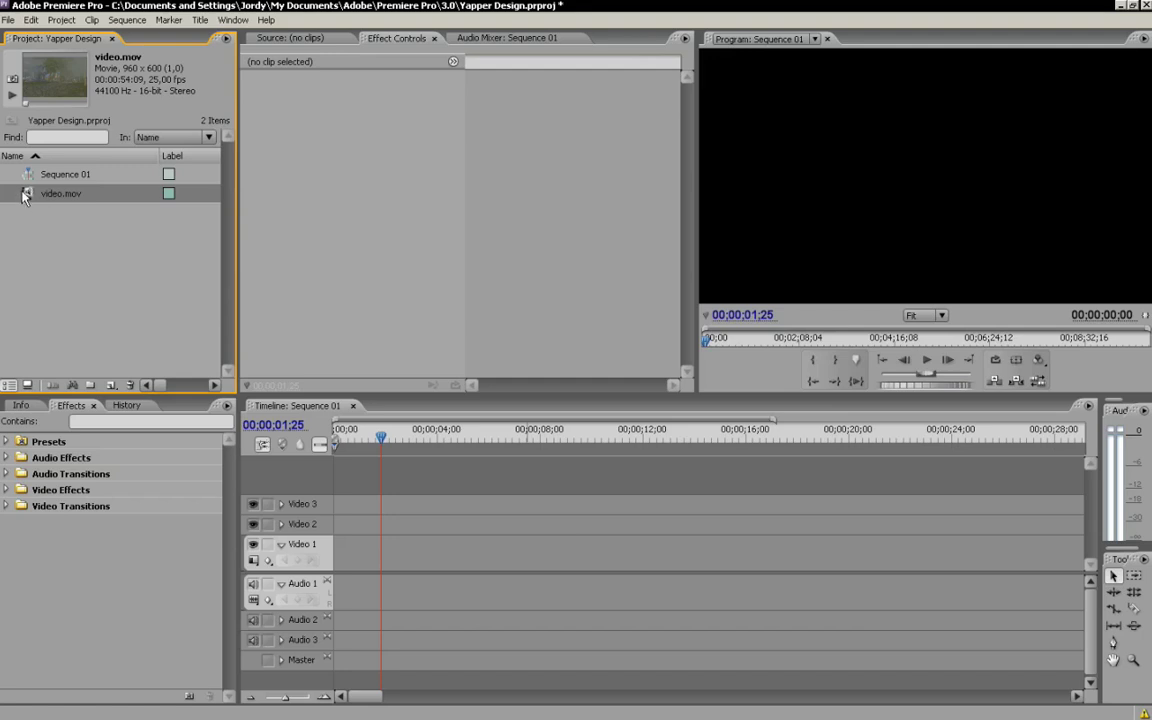
{"action": "left_click_drag", "start_coordinate": [26, 193], "coordinate": [338, 556]}
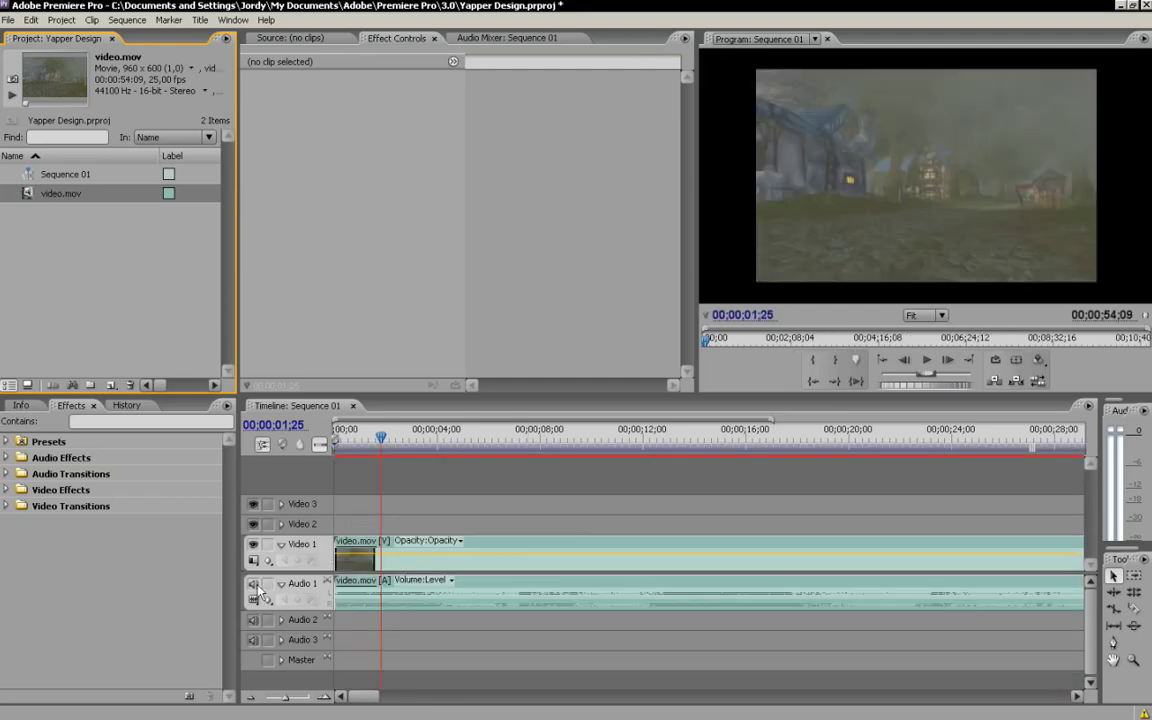
Step: Select the clip and set its Motion Scale to 141% so it fills the frame
{"action": "left_click", "coordinate": [258, 590]}
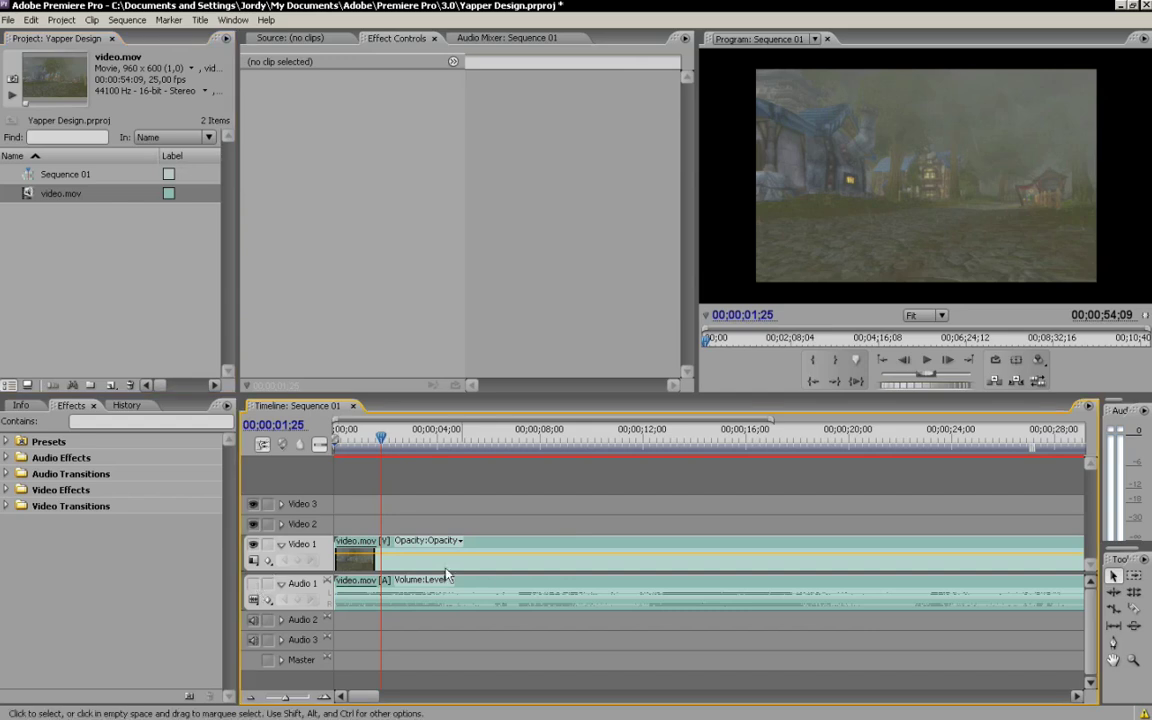
{"action": "left_click_drag", "start_coordinate": [285, 698], "coordinate": [280, 703]}
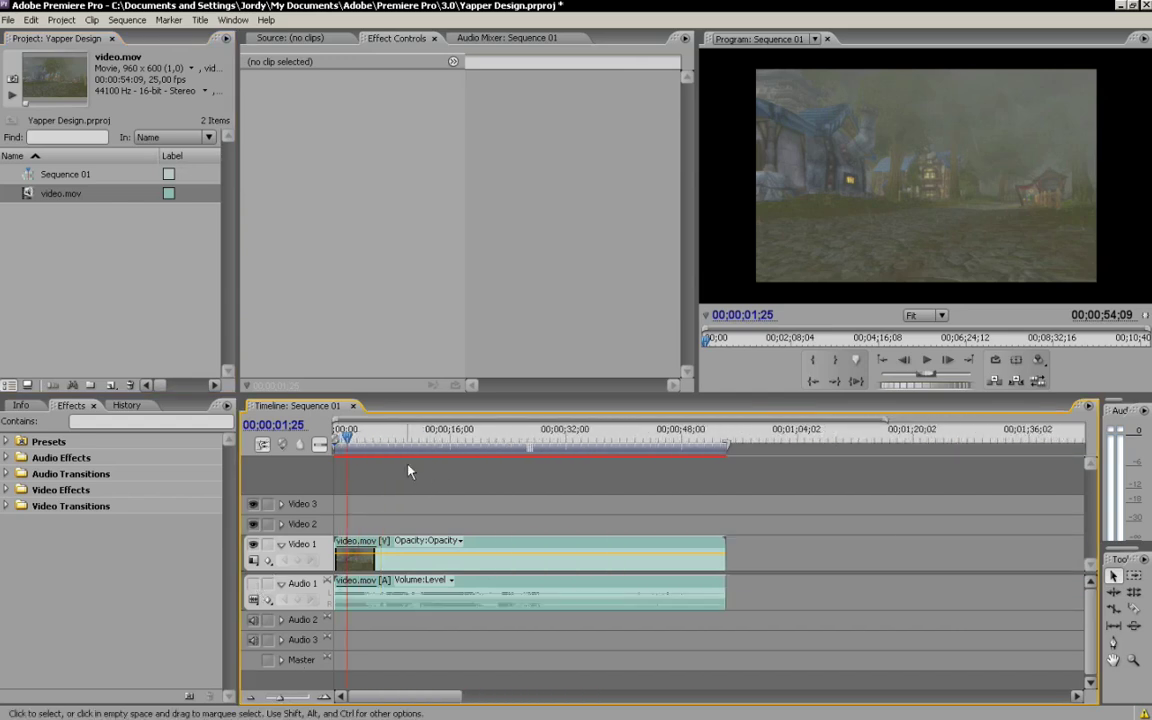
{"action": "left_click_drag", "start_coordinate": [366, 432], "coordinate": [237, 420]}
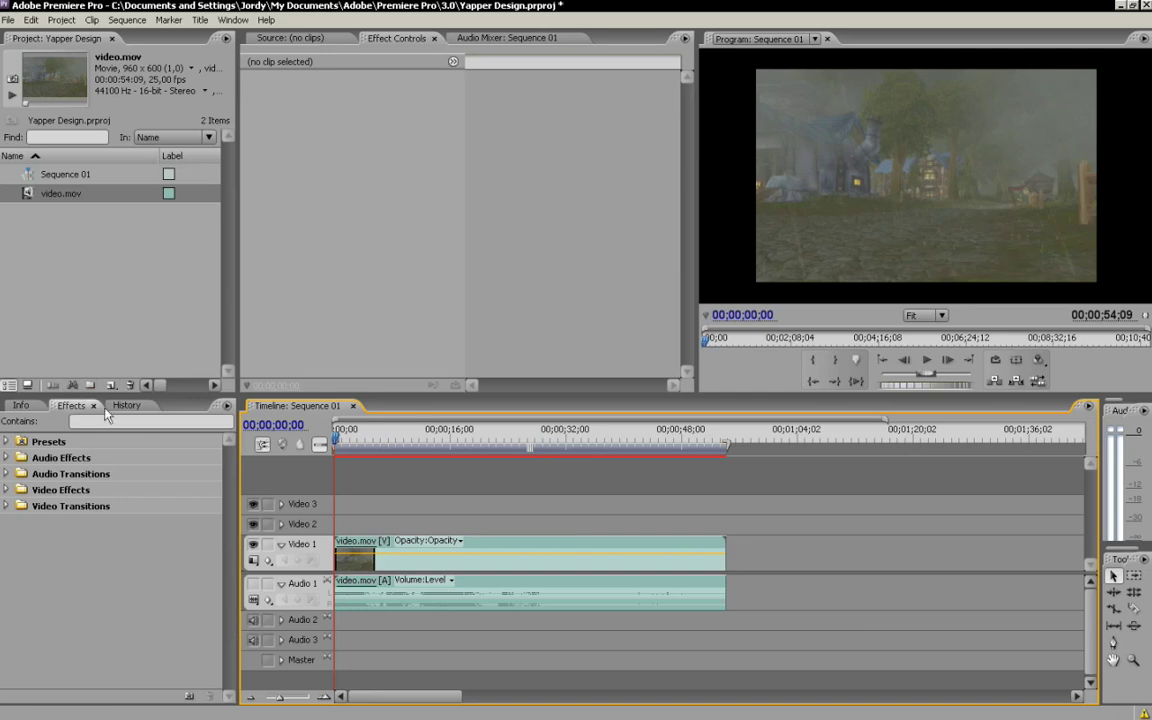
{"action": "left_click", "coordinate": [424, 556]}
{"action": "left_click", "coordinate": [250, 97]}
{"action": "left_click", "coordinate": [250, 97]}
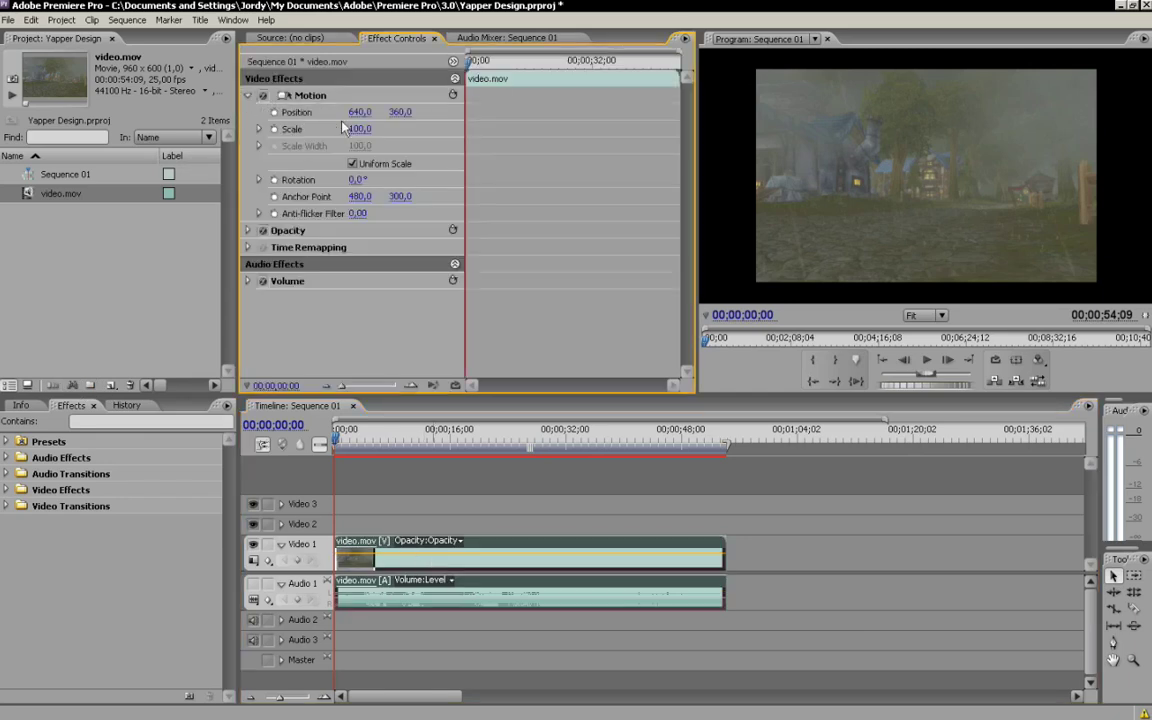
{"action": "mouse_move", "coordinate": [357, 129]}
{"action": "left_mouse_down"}
{"action": "mouse_move", "coordinate": [392, 129]}
{"action": "mouse_move", "coordinate": [358, 134]}
{"action": "left_mouse_up"}
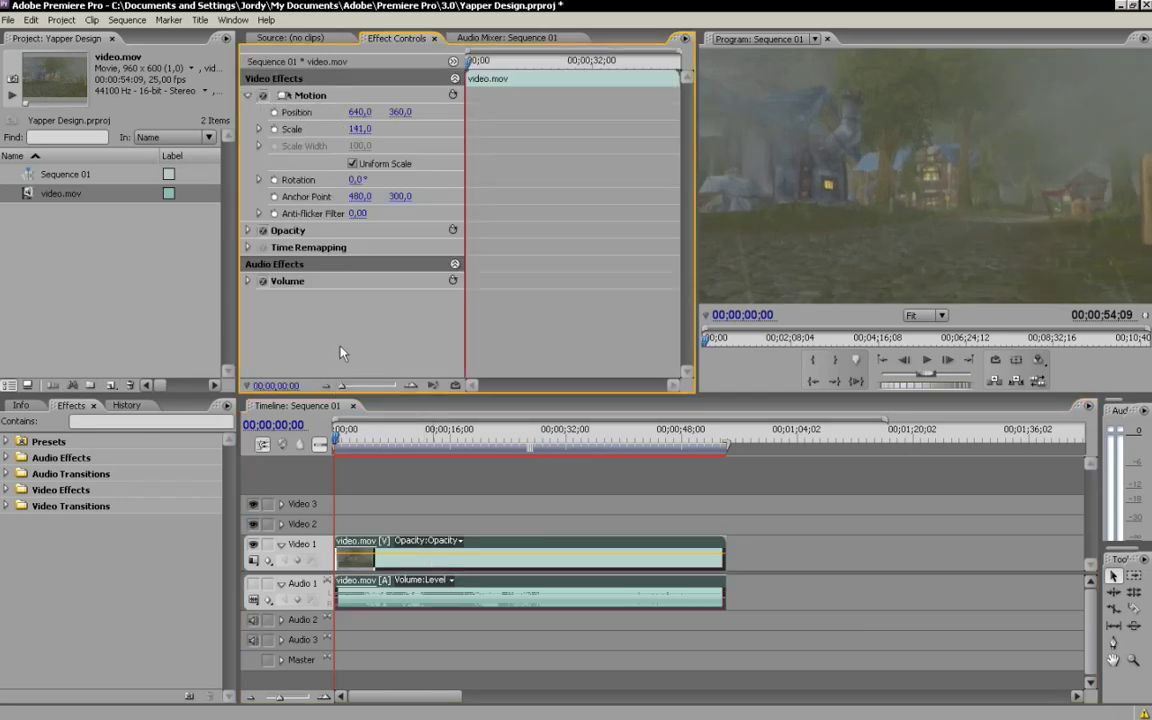
{"action": "left_click", "coordinate": [249, 97]}
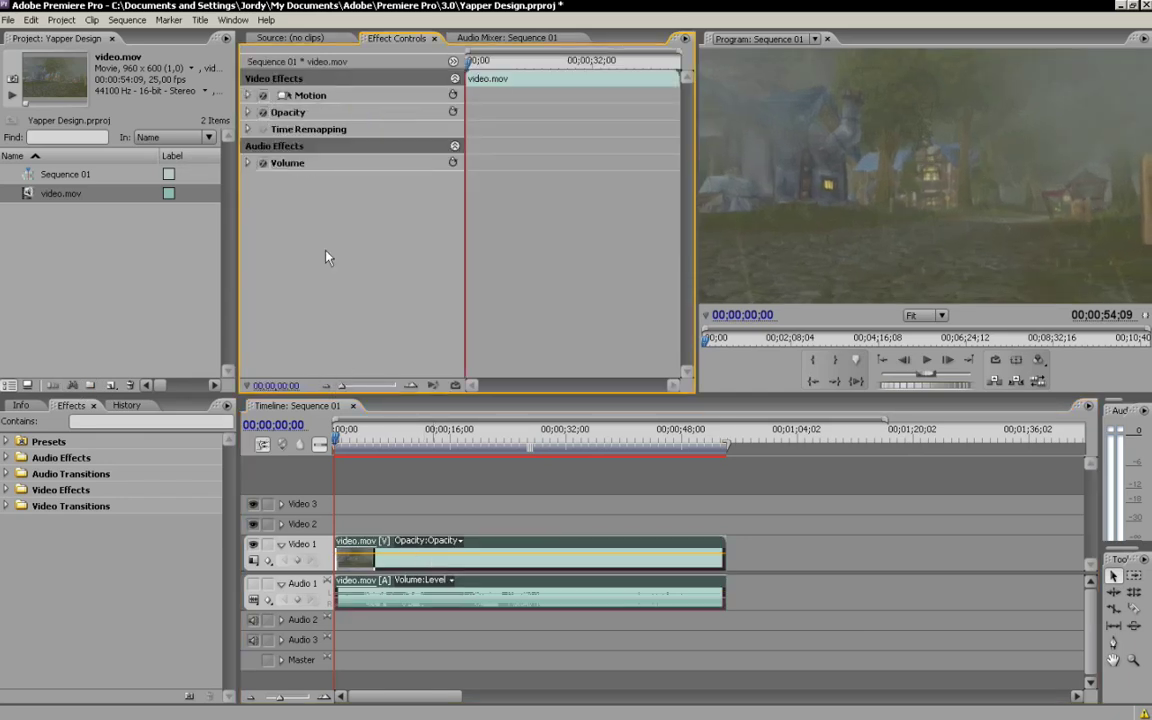
Step: Search the Effects panel and apply Brightness & Contrast, Noise and Tint to video.mov
{"action": "left_click", "coordinate": [146, 260]}
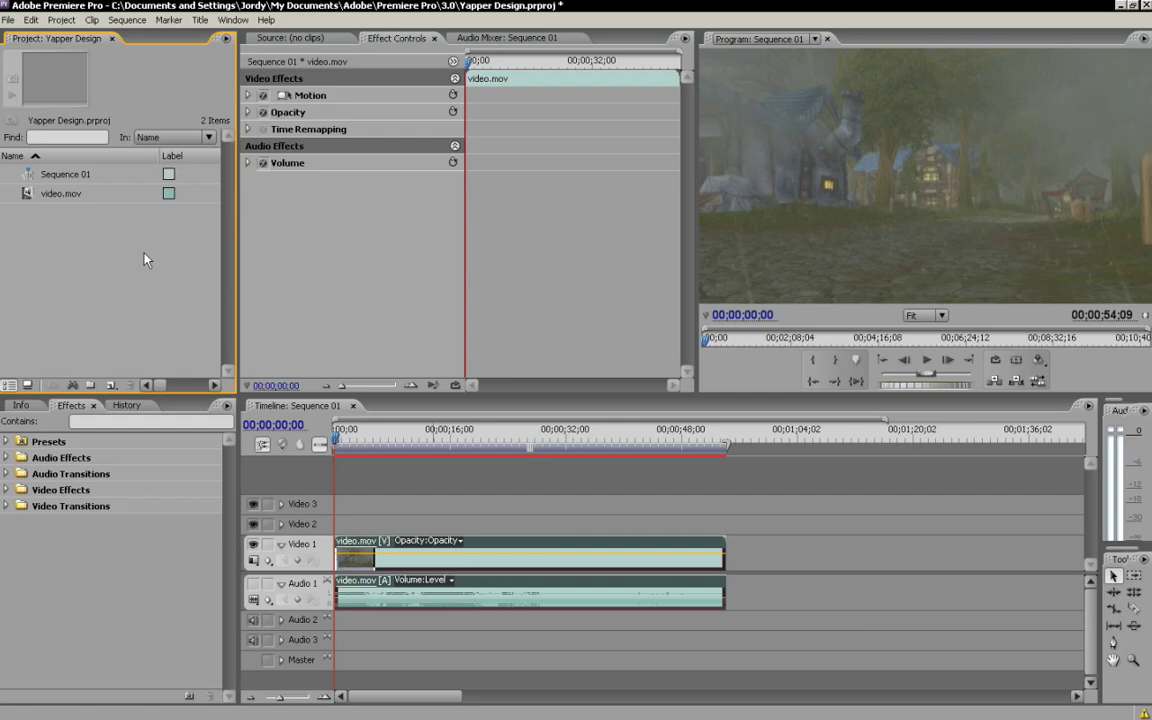
{"action": "left_click", "coordinate": [107, 422]}
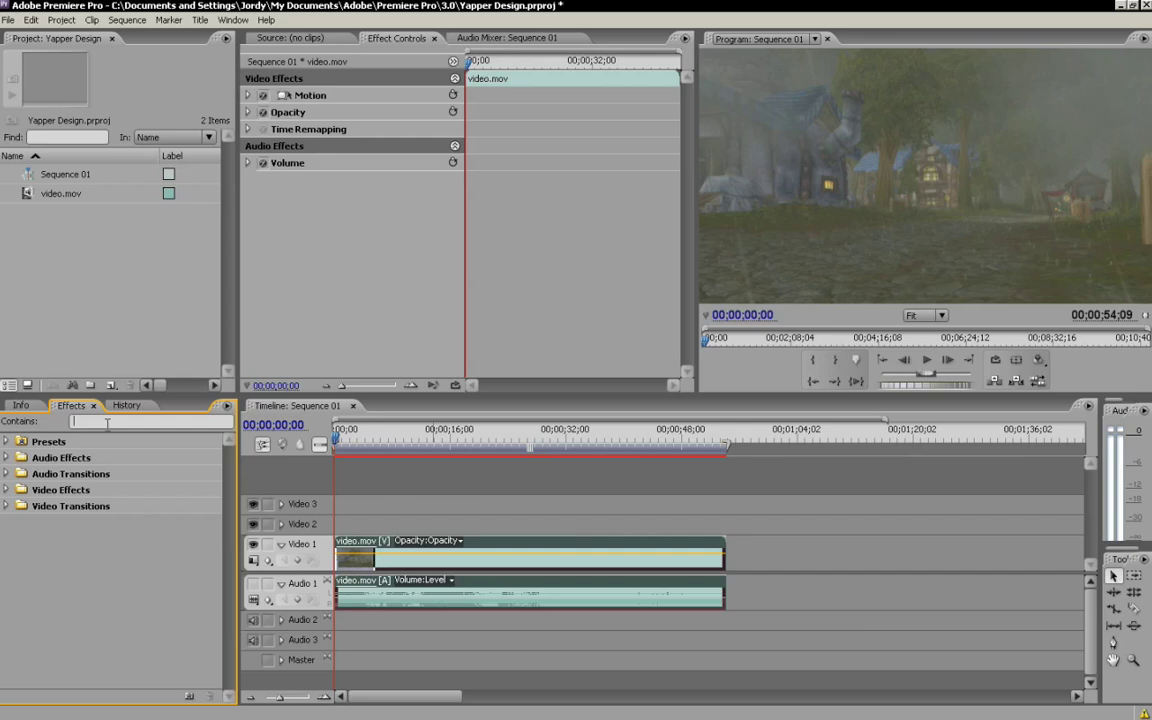
{"action": "type", "text": "brigh"}
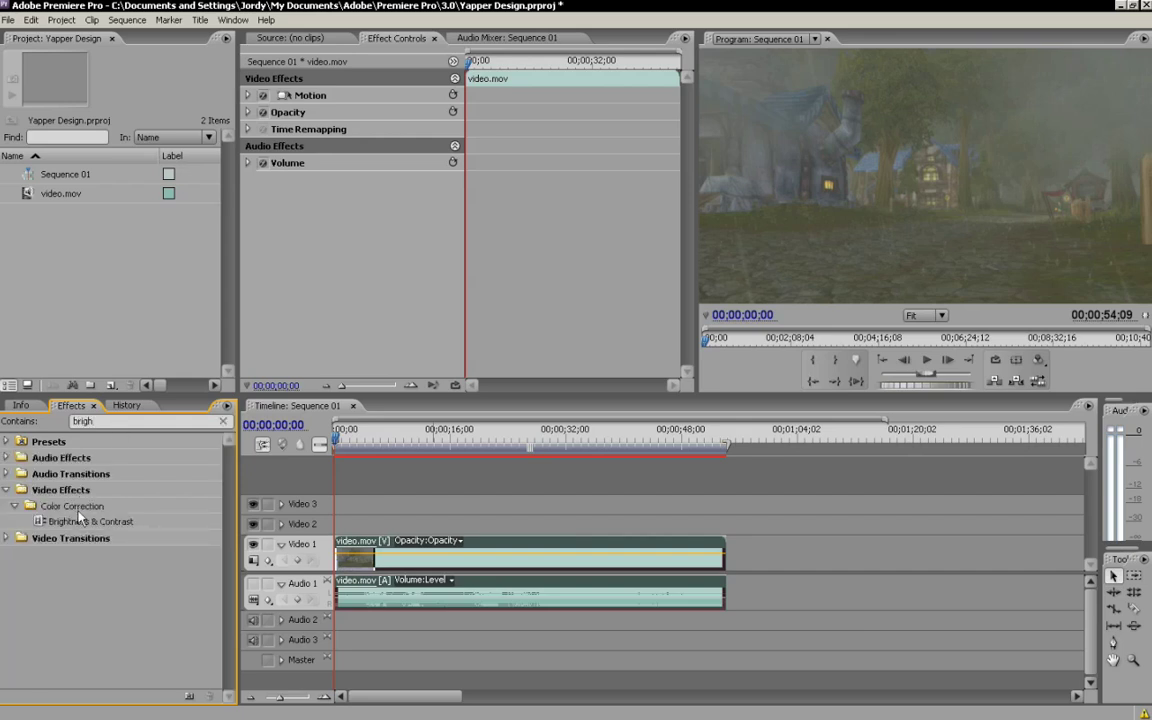
{"action": "left_click_drag", "start_coordinate": [80, 516], "coordinate": [484, 566]}
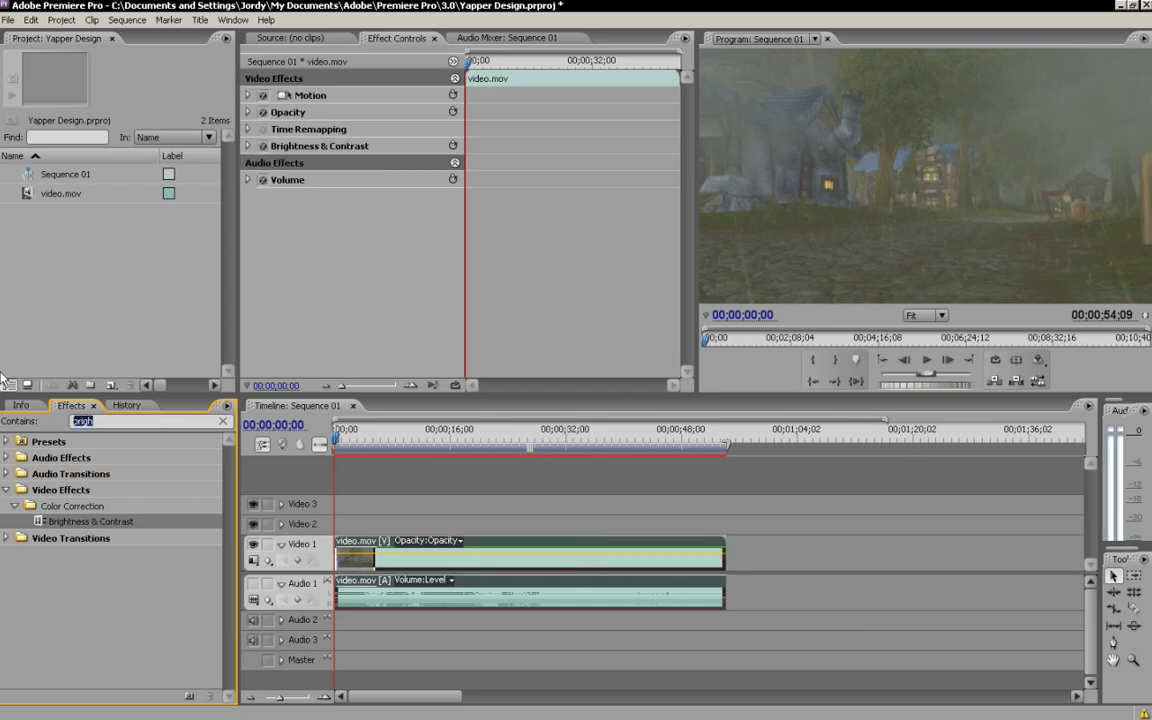
{"action": "type", "text": "nois"}
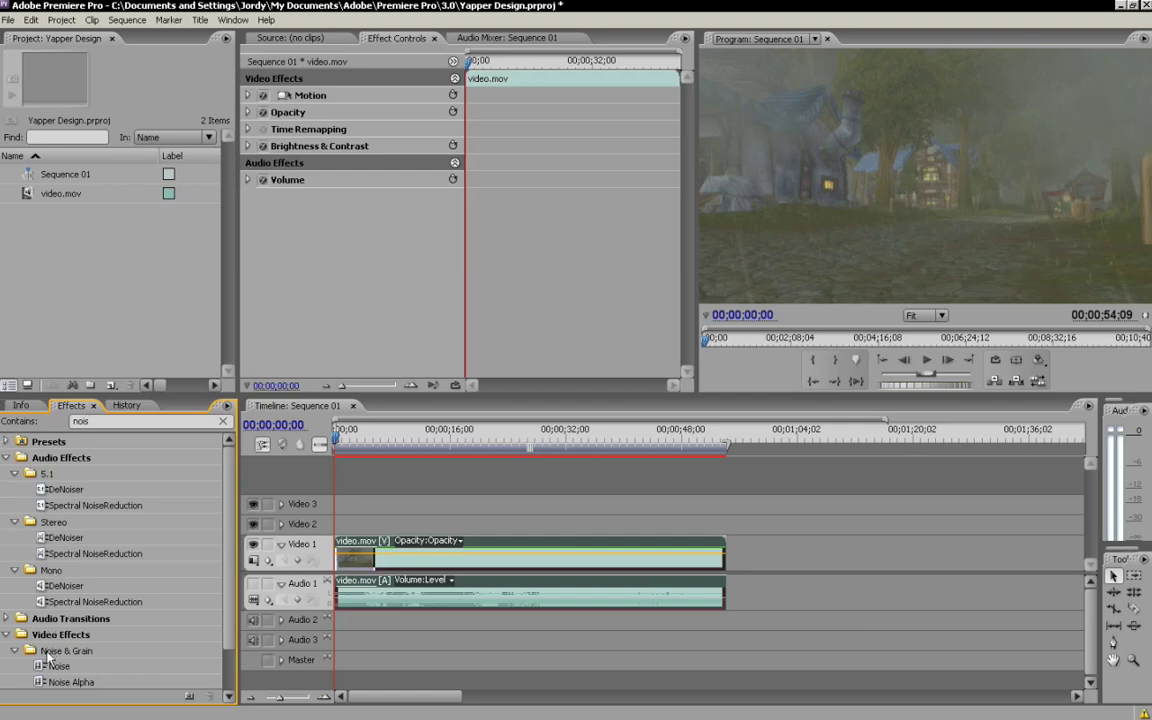
{"action": "left_click_drag", "start_coordinate": [47, 656], "coordinate": [370, 547]}
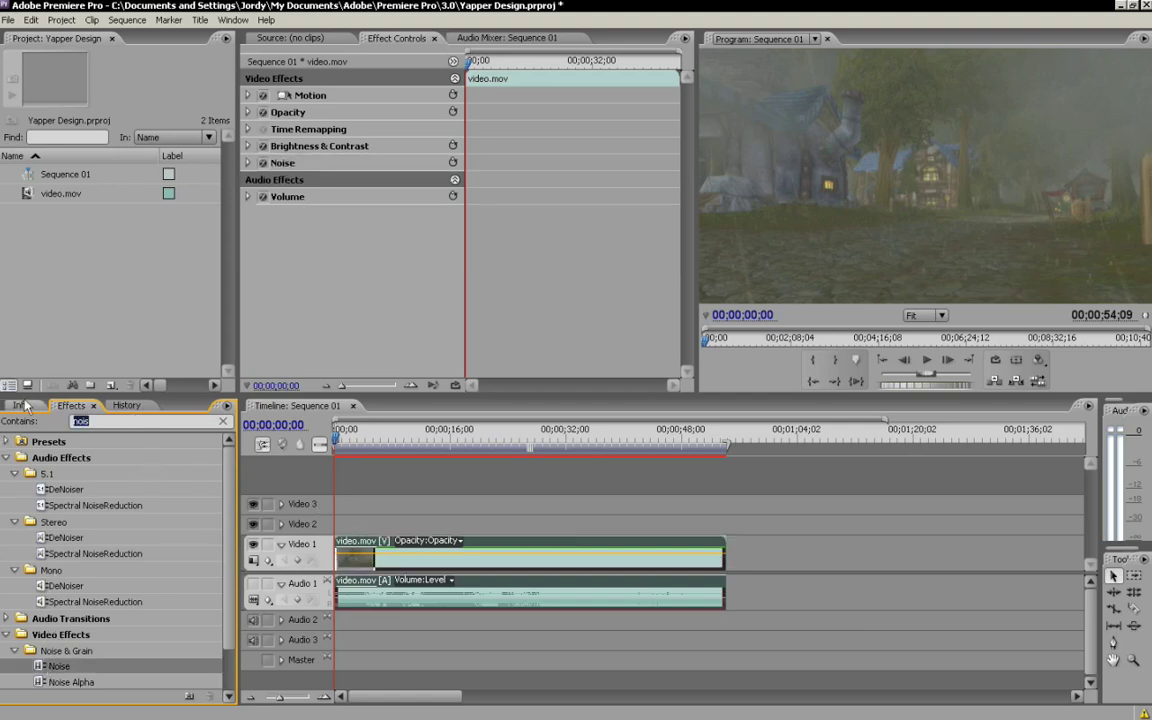
{"action": "type", "text": "tint"}
{"action": "left_click_drag", "start_coordinate": [48, 522], "coordinate": [437, 545]}
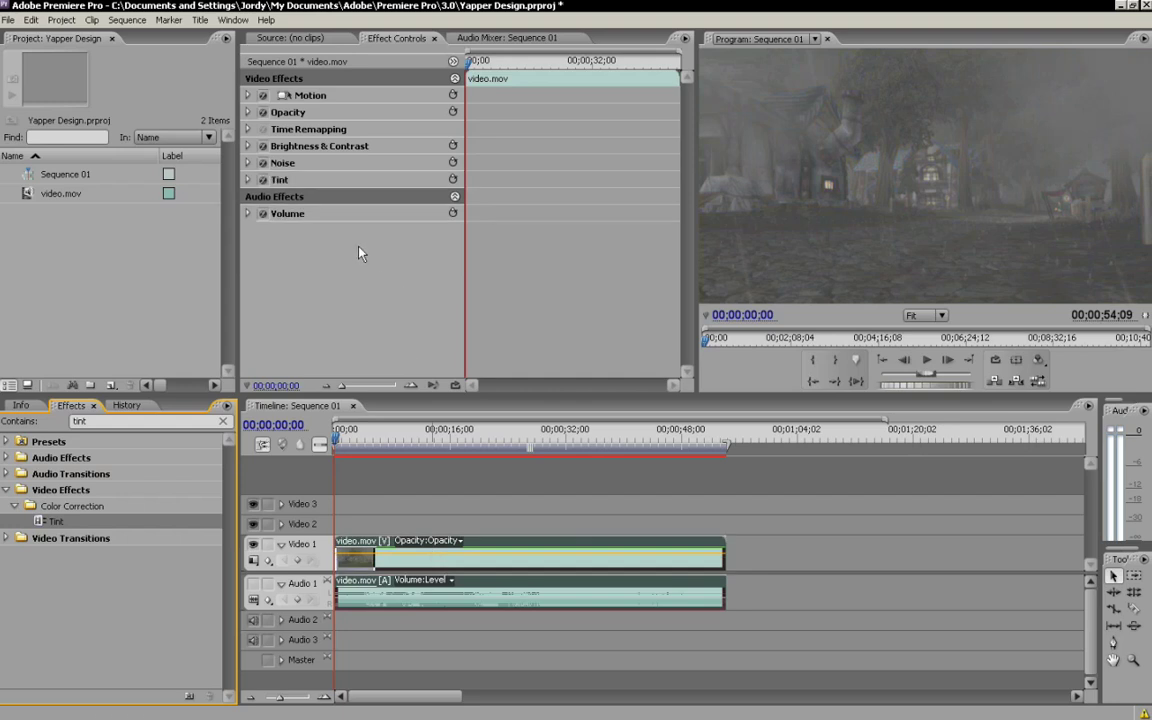
Step: Temporarily disable the Tint and Noise effects to judge Brightness & Contrast alone
{"action": "left_click", "coordinate": [290, 146]}
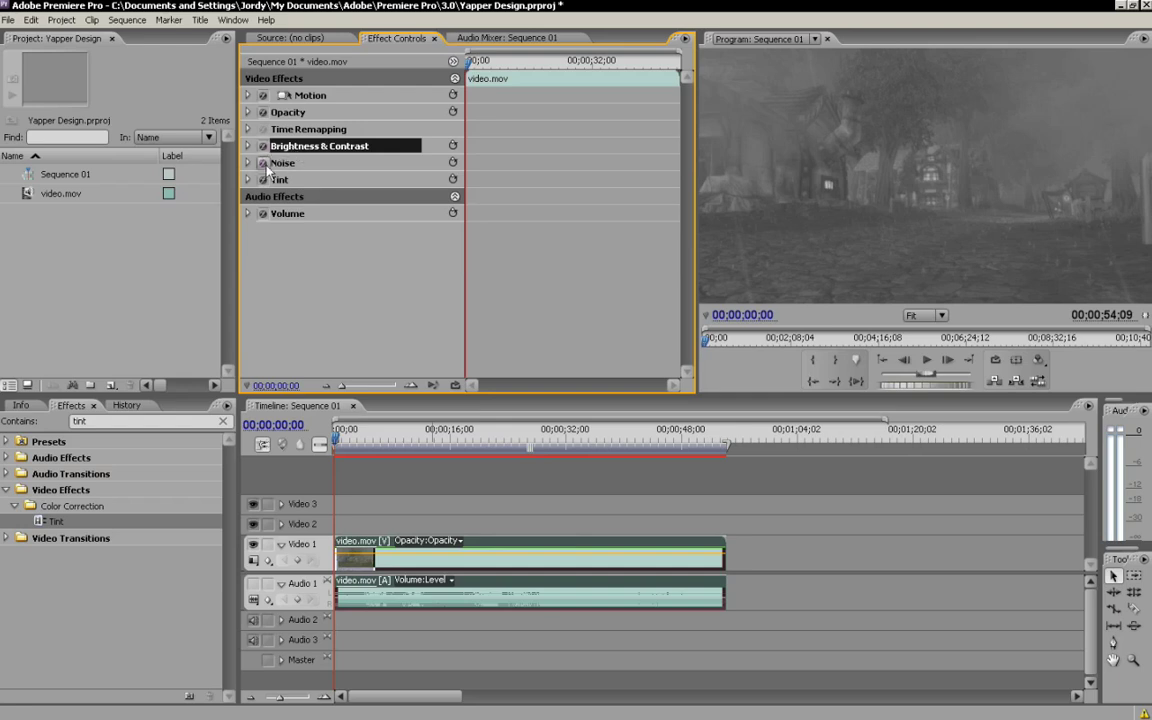
{"action": "left_click", "coordinate": [262, 176]}
{"action": "left_click", "coordinate": [261, 166]}
{"action": "left_click", "coordinate": [263, 179]}
{"action": "left_click", "coordinate": [265, 179]}
Step: Darken the clip with Brightness at -55 and Contrast at 23
{"action": "left_click", "coordinate": [247, 146]}
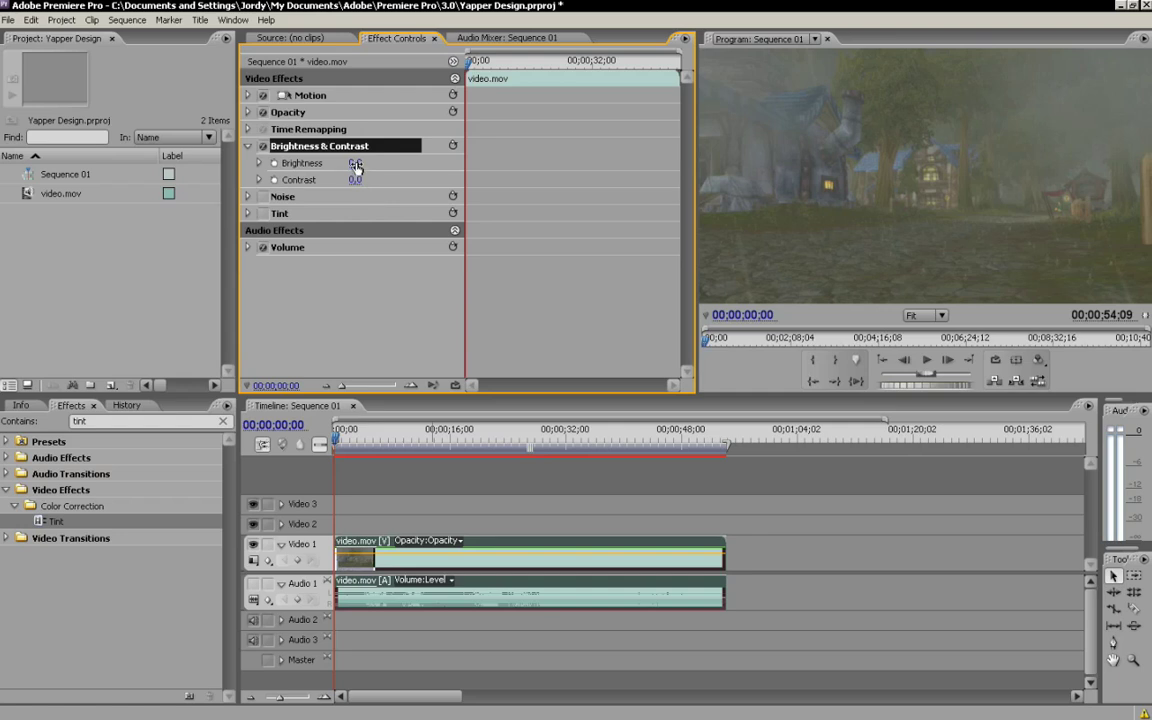
{"action": "left_click_drag", "start_coordinate": [355, 167], "coordinate": [307, 146]}
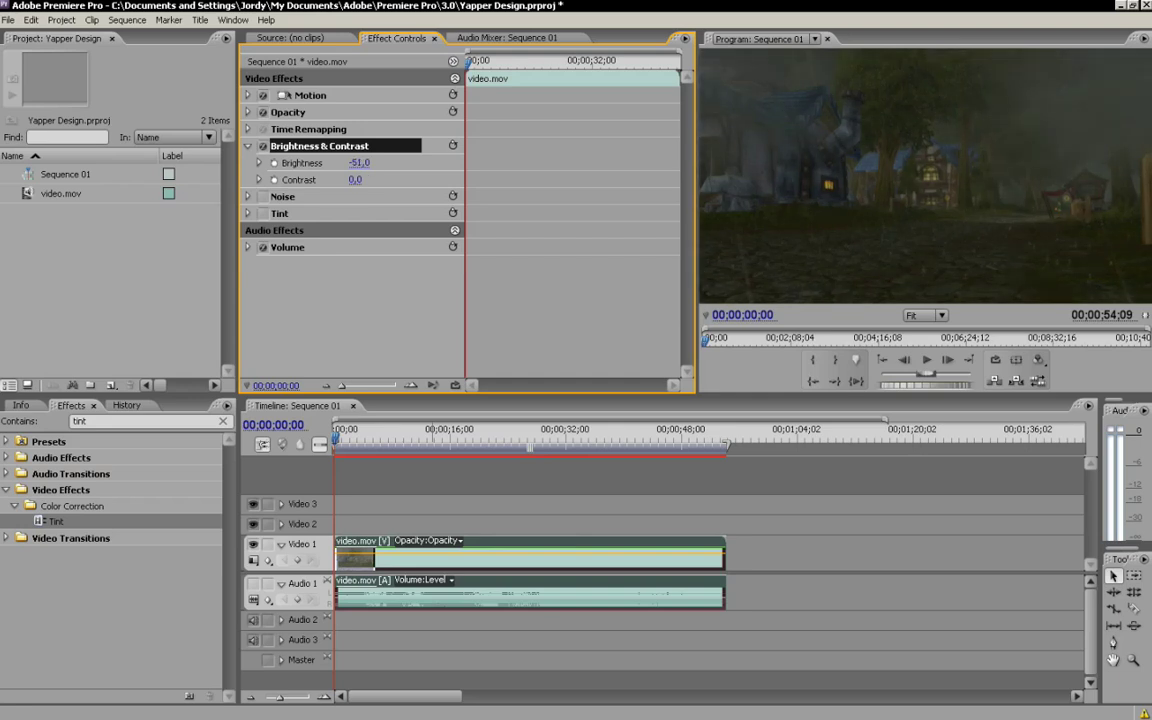
{"action": "mouse_move", "coordinate": [355, 179]}
{"action": "left_mouse_down"}
{"action": "mouse_move", "coordinate": [382, 179]}
{"action": "mouse_move", "coordinate": [345, 162]}
{"action": "mouse_move", "coordinate": [358, 162]}
{"action": "left_mouse_up"}
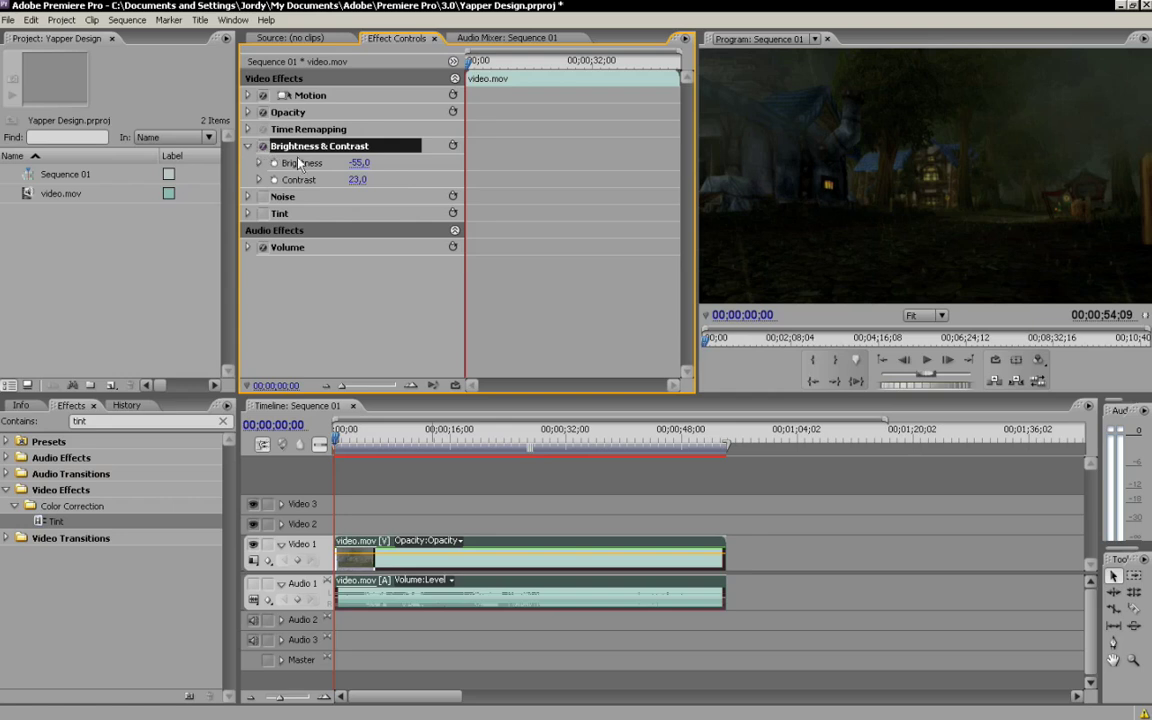
Step: Move Tint above Noise in the effect order and switch Tint on
{"action": "left_click", "coordinate": [248, 146]}
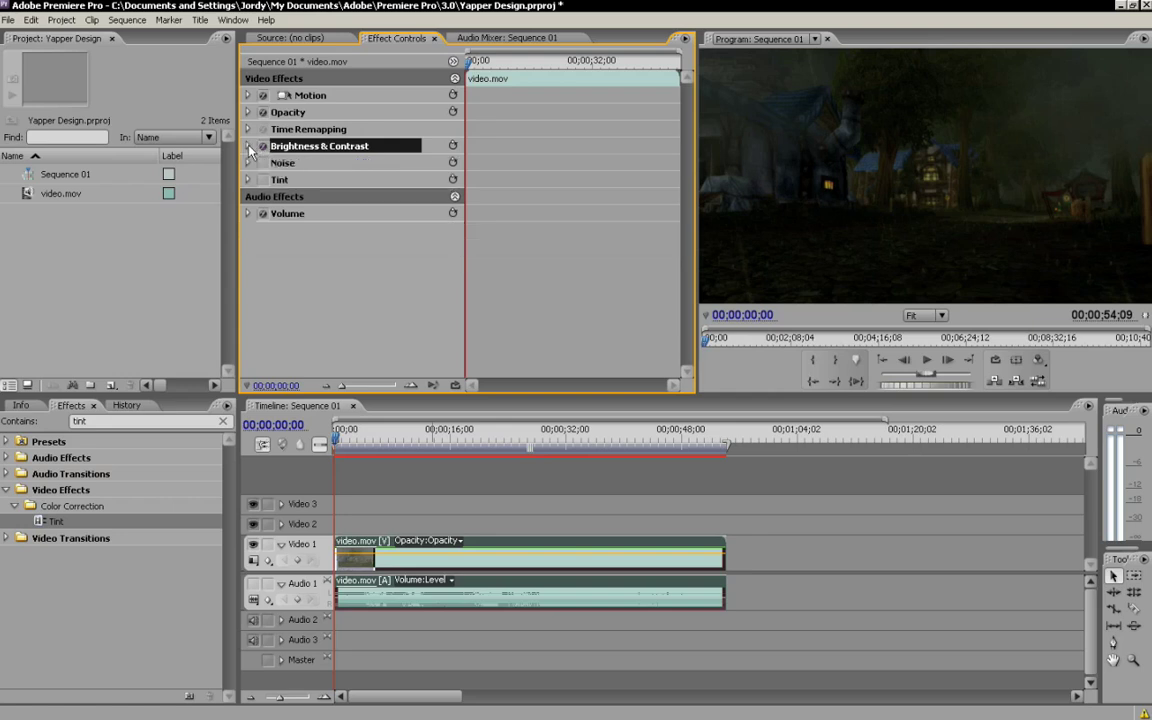
{"action": "left_click", "coordinate": [283, 181]}
{"action": "left_click_drag", "start_coordinate": [284, 181], "coordinate": [307, 162]}
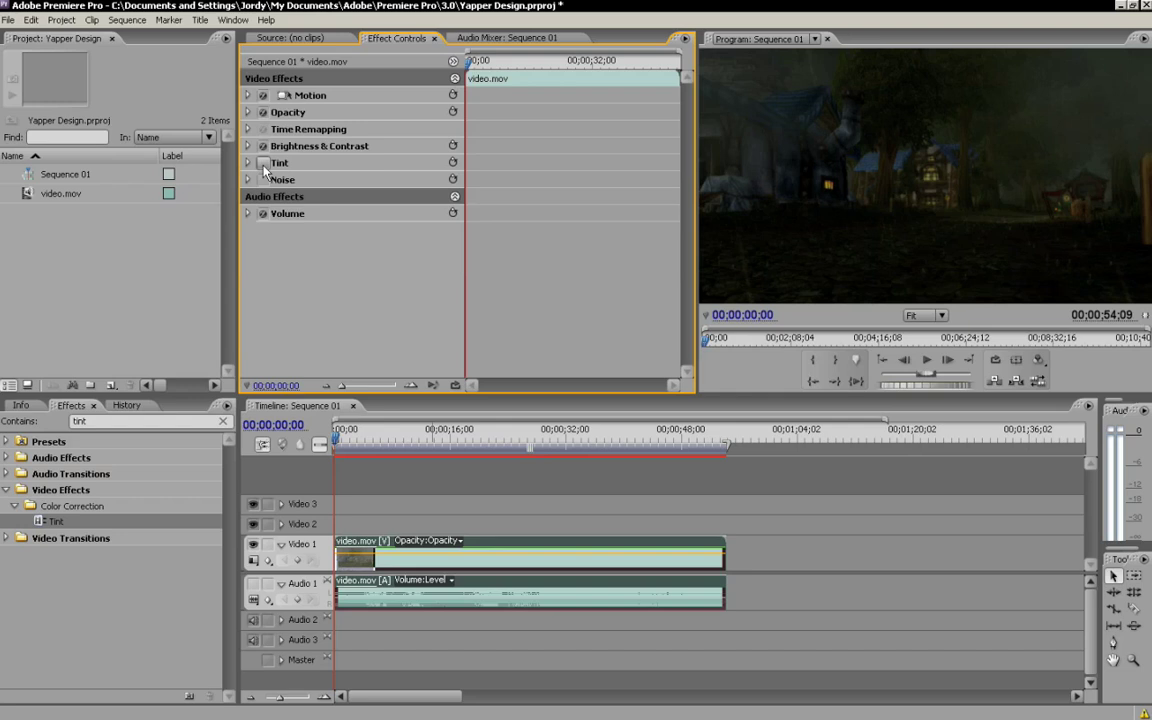
{"action": "left_click", "coordinate": [263, 163]}
{"action": "left_click", "coordinate": [249, 163]}
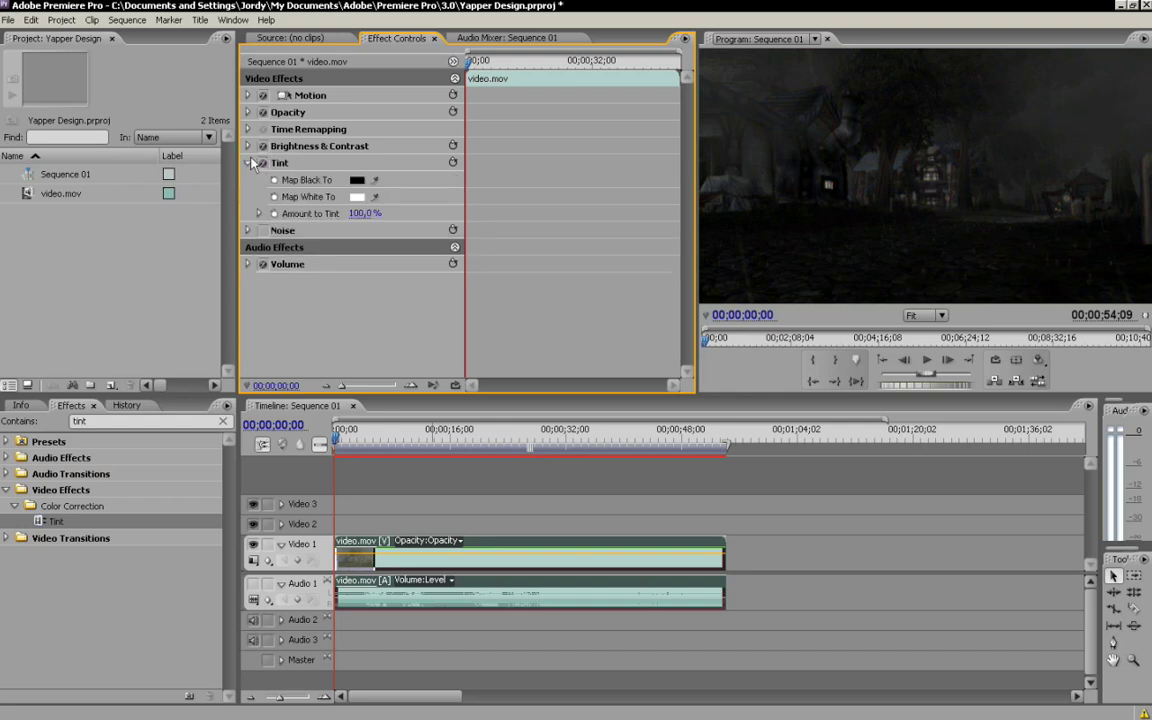
Step: Set Tint's Map Black To a near-black brown, 0F0900
{"action": "left_click", "coordinate": [356, 180]}
{"action": "left_click_drag", "start_coordinate": [618, 450], "coordinate": [619, 304]}
{"action": "left_click", "coordinate": [598, 298]}
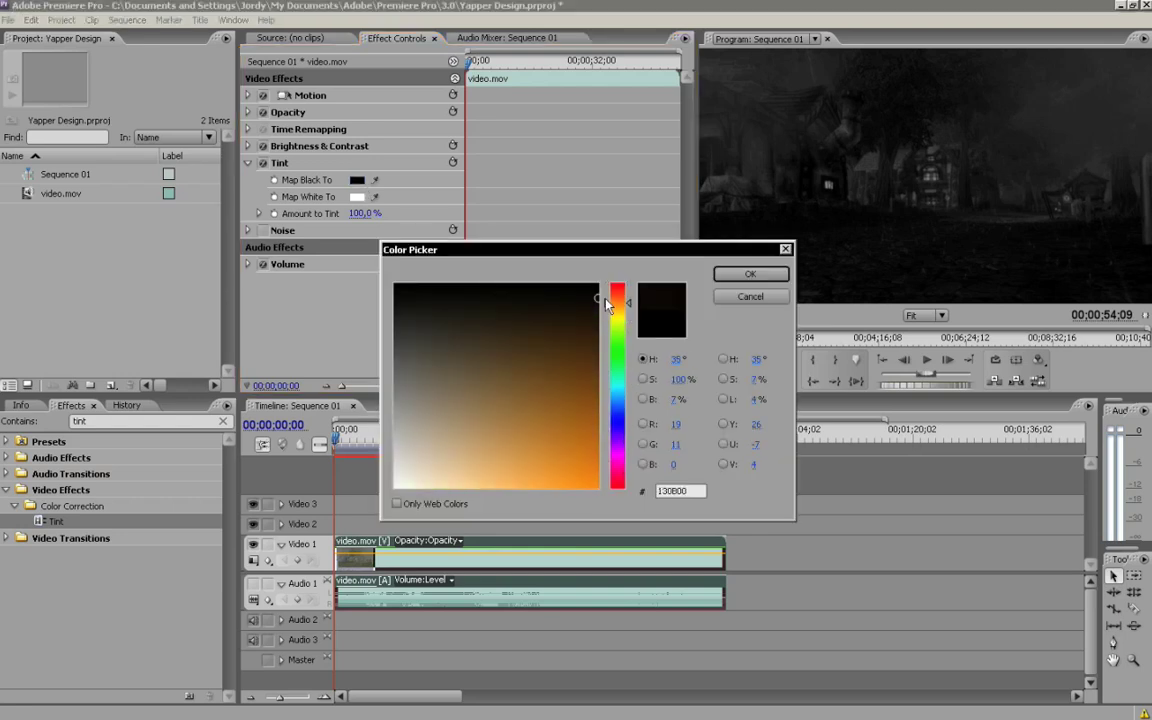
{"action": "left_click", "coordinate": [603, 300]}
{"action": "left_click", "coordinate": [726, 278]}
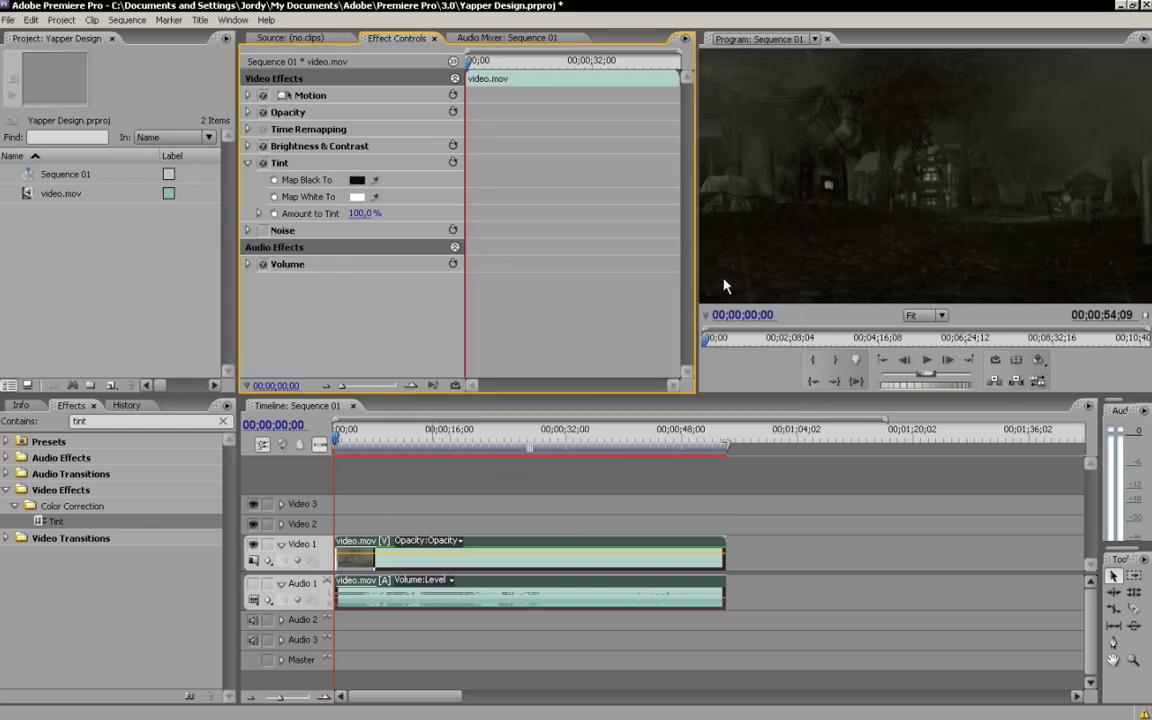
Step: Set Map White To the warm cream F6DAAF and scrub the clip to check the sepia
{"action": "left_click", "coordinate": [357, 197]}
{"action": "left_click", "coordinate": [618, 319]}
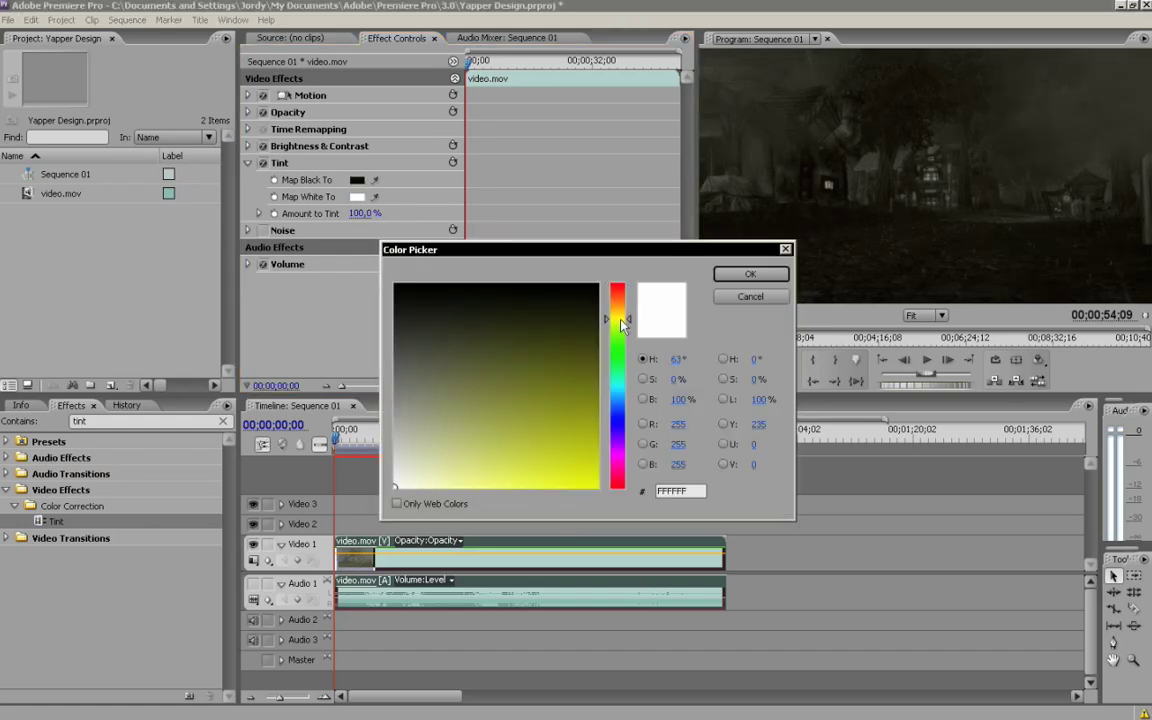
{"action": "left_click_drag", "start_coordinate": [620, 323], "coordinate": [625, 309]}
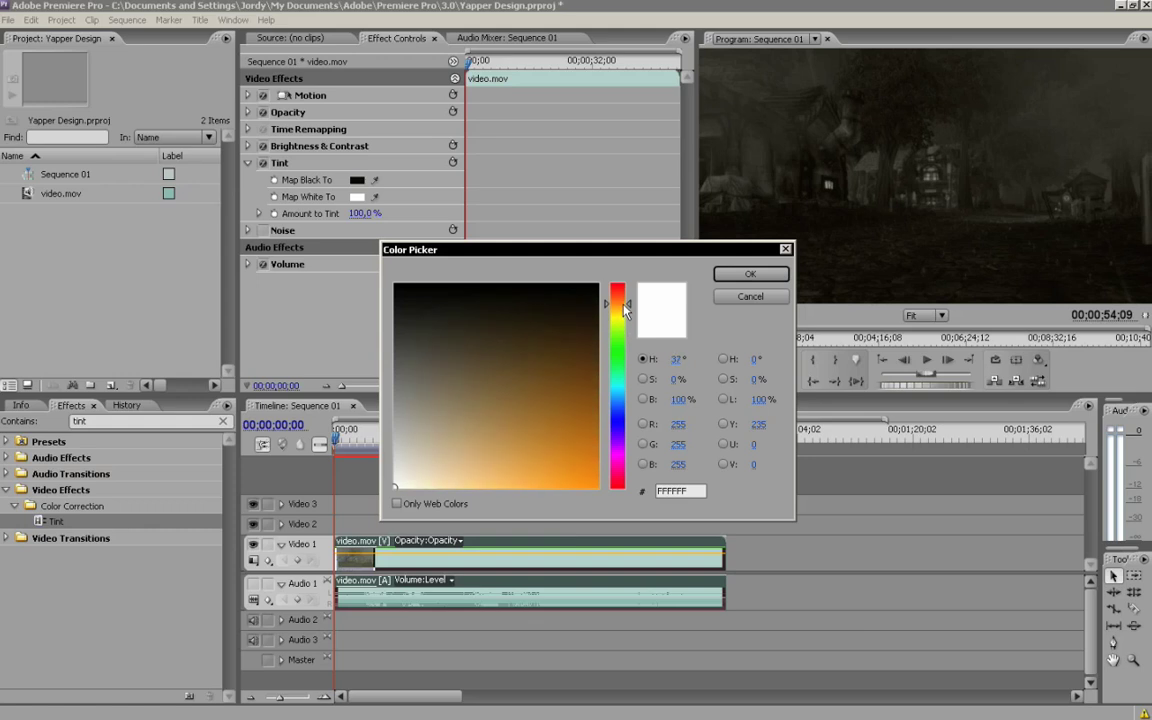
{"action": "mouse_move", "coordinate": [417, 483]}
{"action": "left_mouse_down"}
{"action": "mouse_move", "coordinate": [438, 500]}
{"action": "mouse_move", "coordinate": [455, 488]}
{"action": "left_mouse_up"}
{"action": "left_click", "coordinate": [748, 274]}
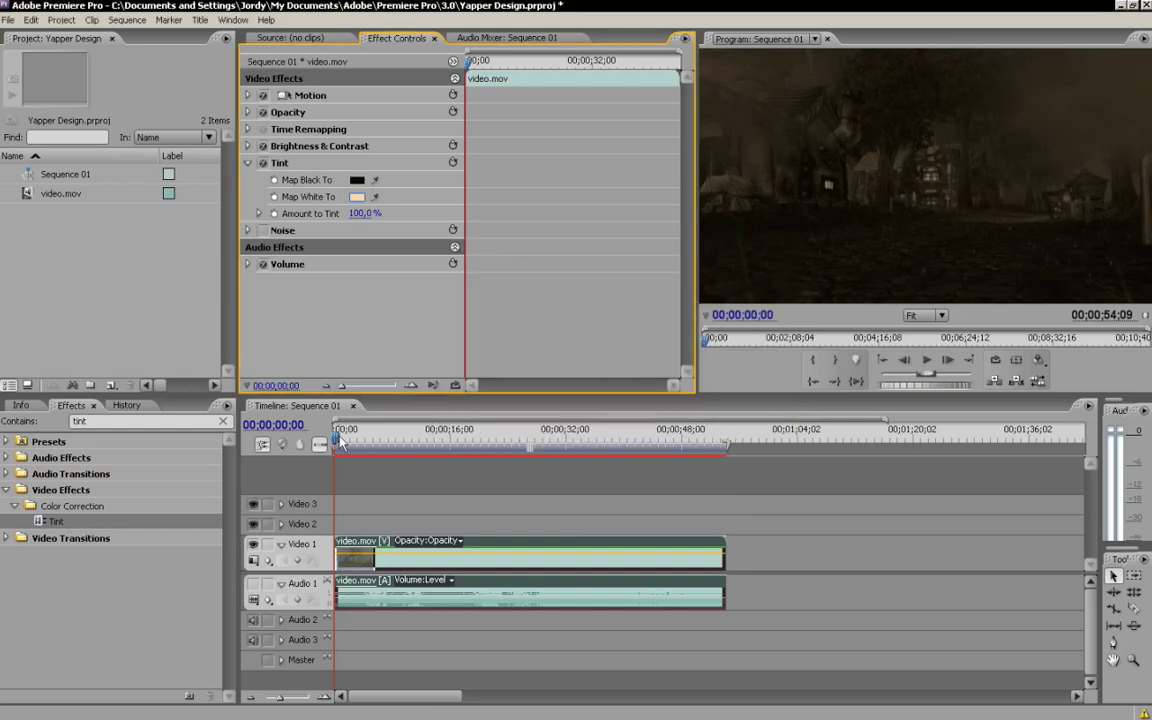
{"action": "left_click_drag", "start_coordinate": [340, 438], "coordinate": [435, 438]}
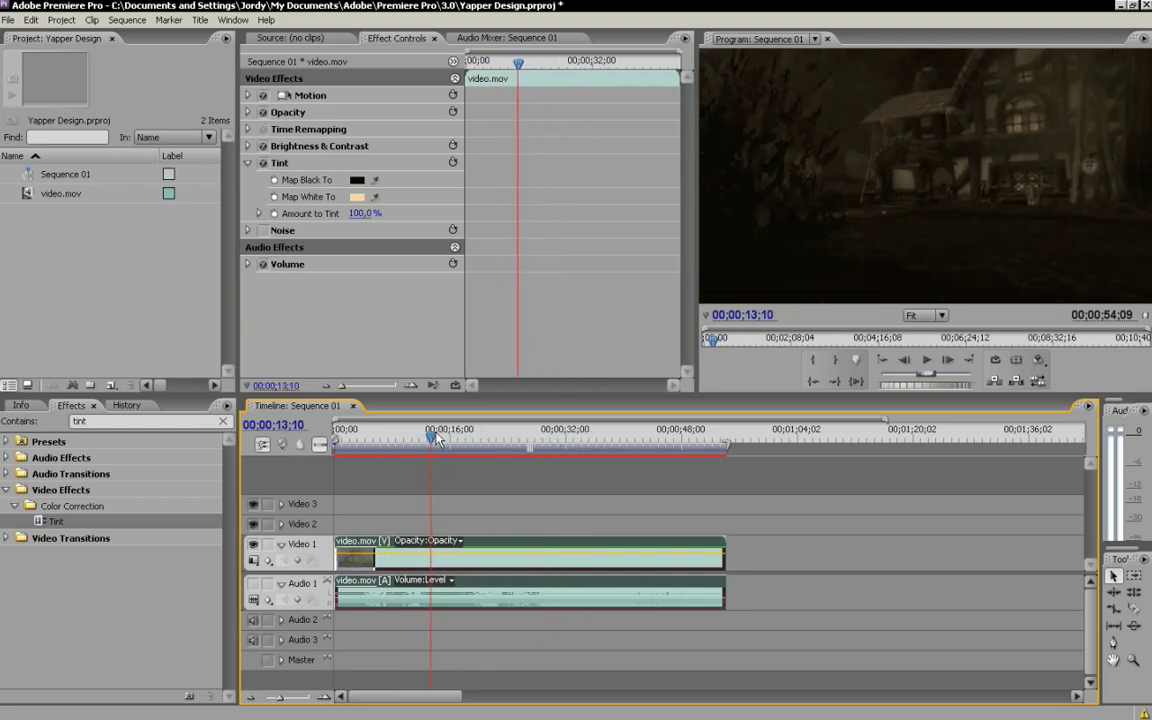
Step: Enable Noise at 17% amount with Use Color Noise unchecked for monochrome grain
{"action": "left_click", "coordinate": [261, 231]}
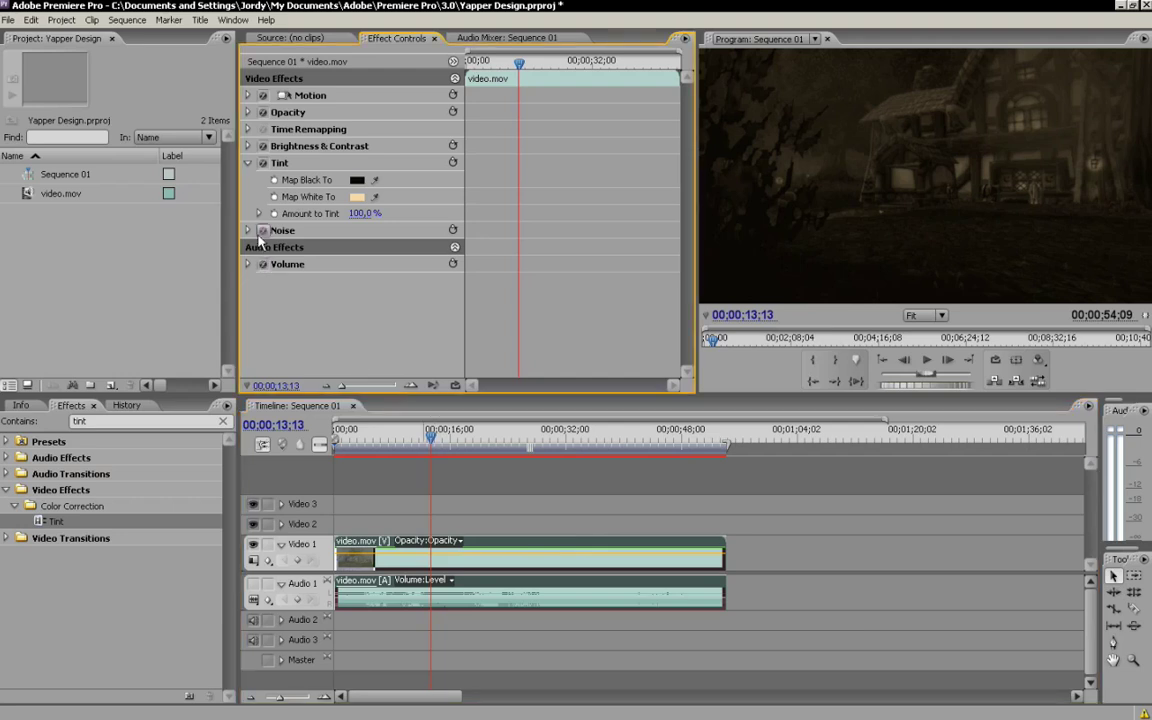
{"action": "left_click", "coordinate": [248, 162]}
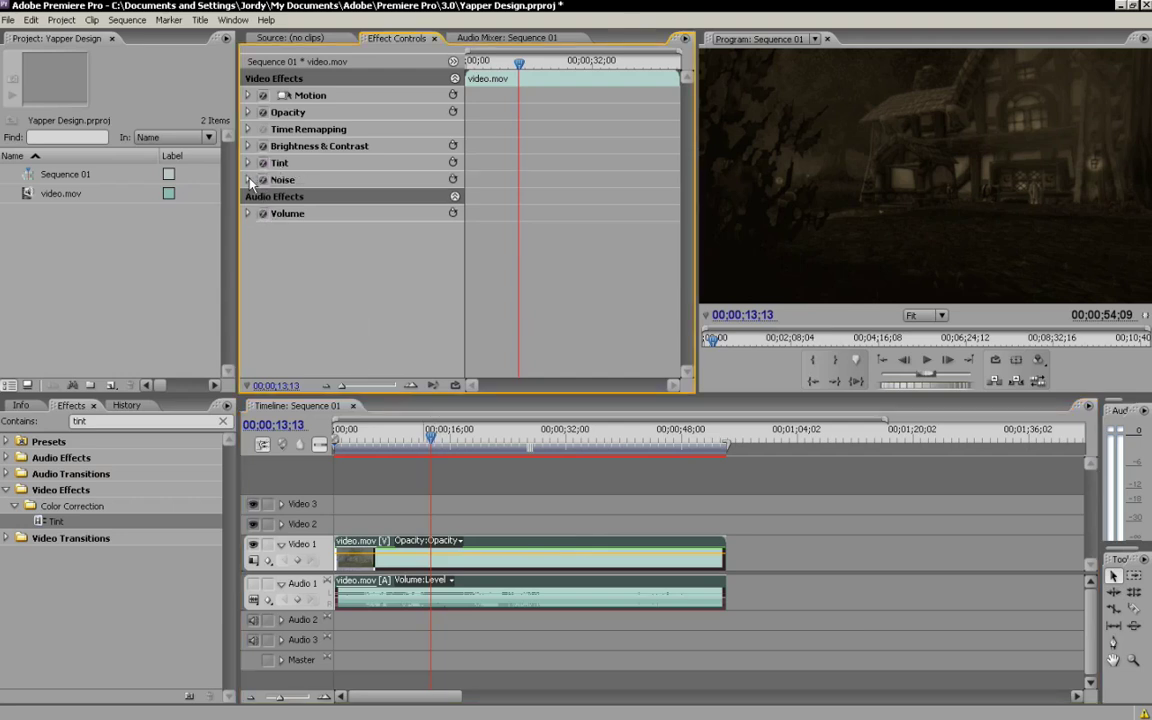
{"action": "left_click", "coordinate": [247, 179]}
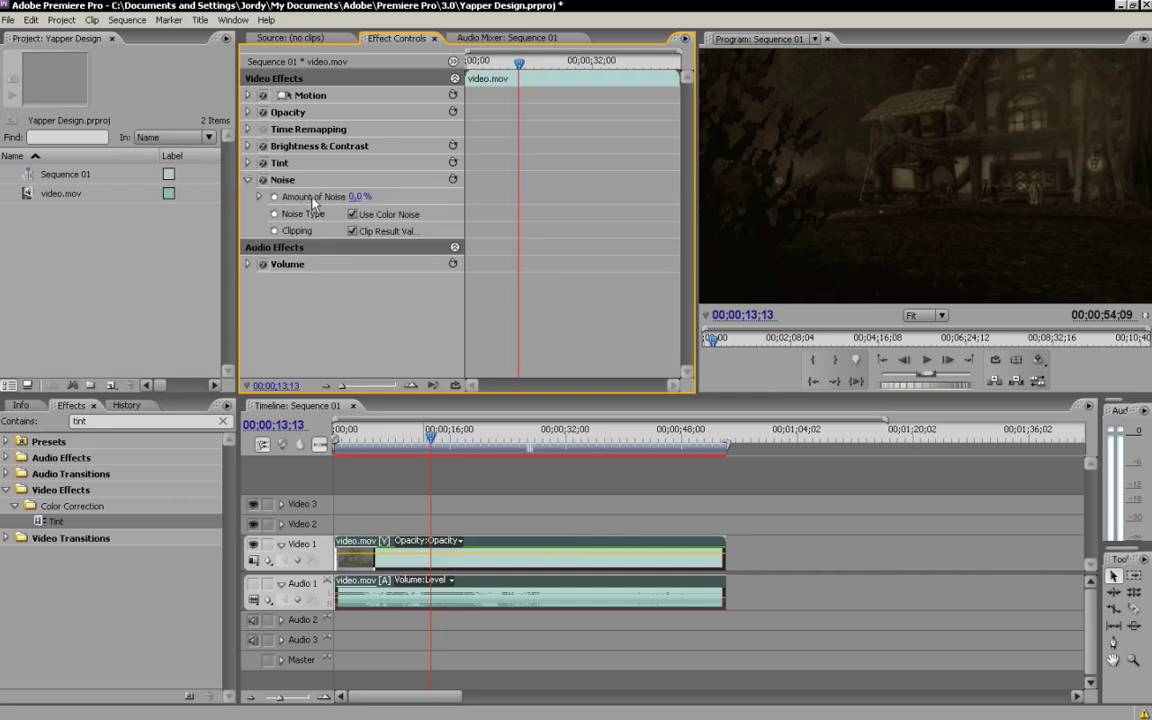
{"action": "left_click", "coordinate": [283, 179]}
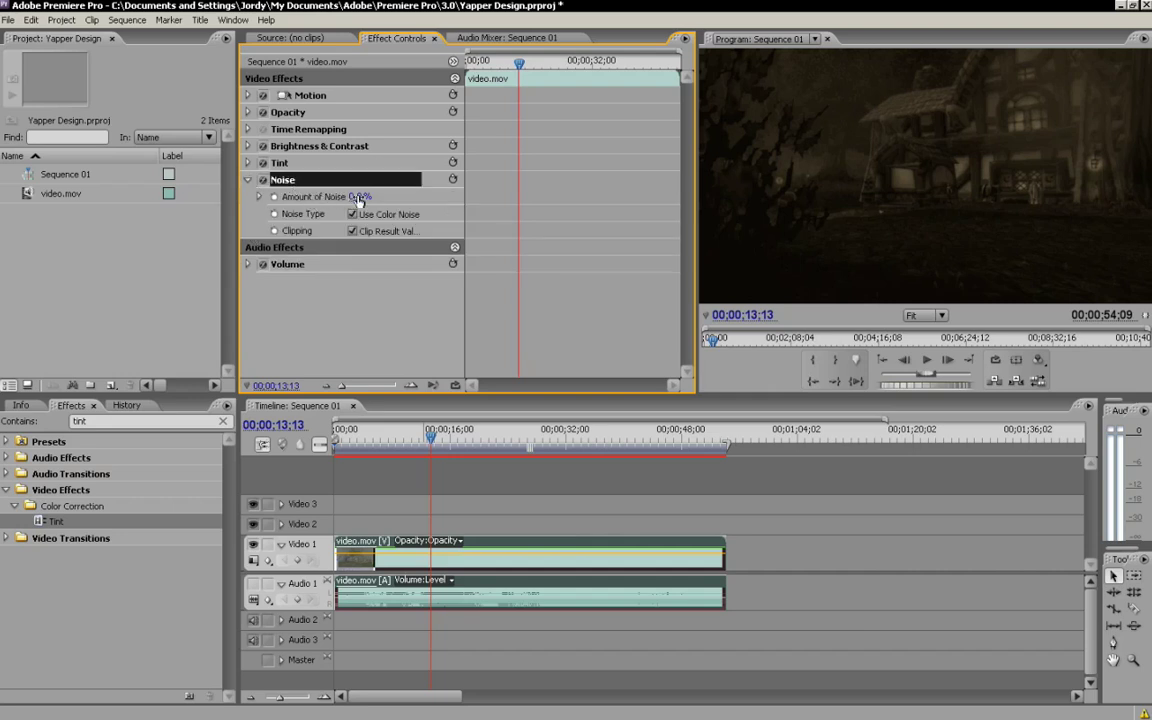
{"action": "mouse_move", "coordinate": [359, 200]}
{"action": "left_mouse_down"}
{"action": "mouse_move", "coordinate": [313, 177]}
{"action": "mouse_move", "coordinate": [368, 197]}
{"action": "left_mouse_up"}
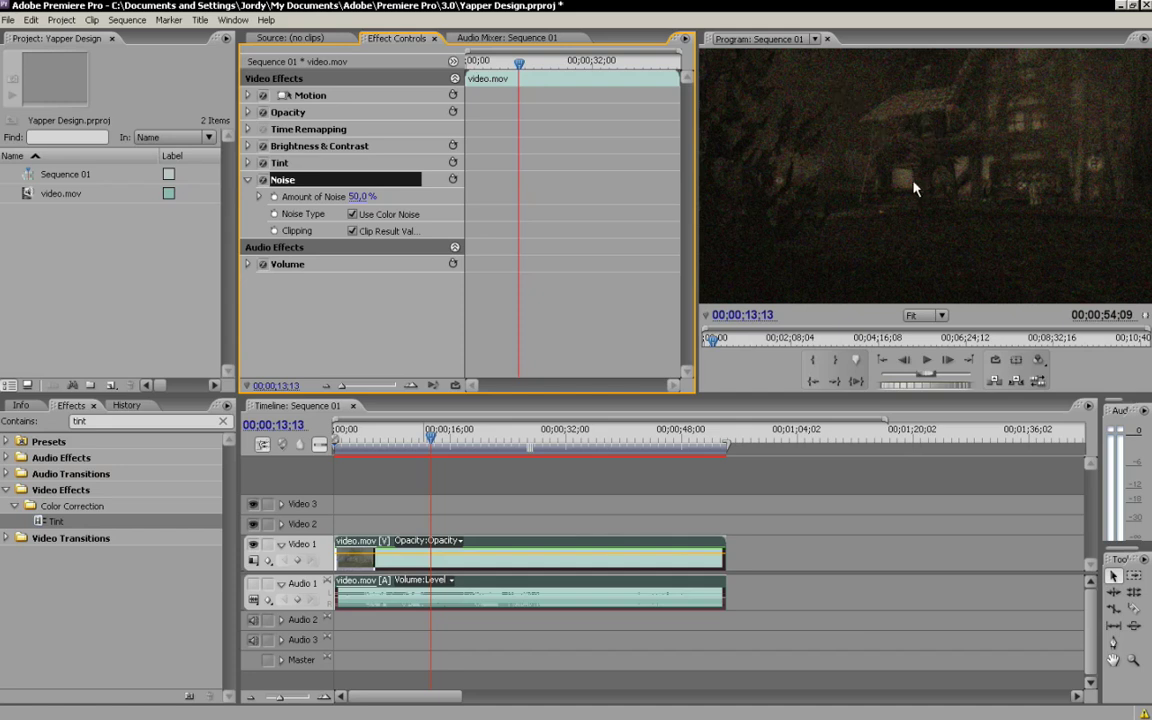
{"action": "left_click", "coordinate": [352, 215]}
{"action": "left_click_drag", "start_coordinate": [356, 196], "coordinate": [318, 196]}
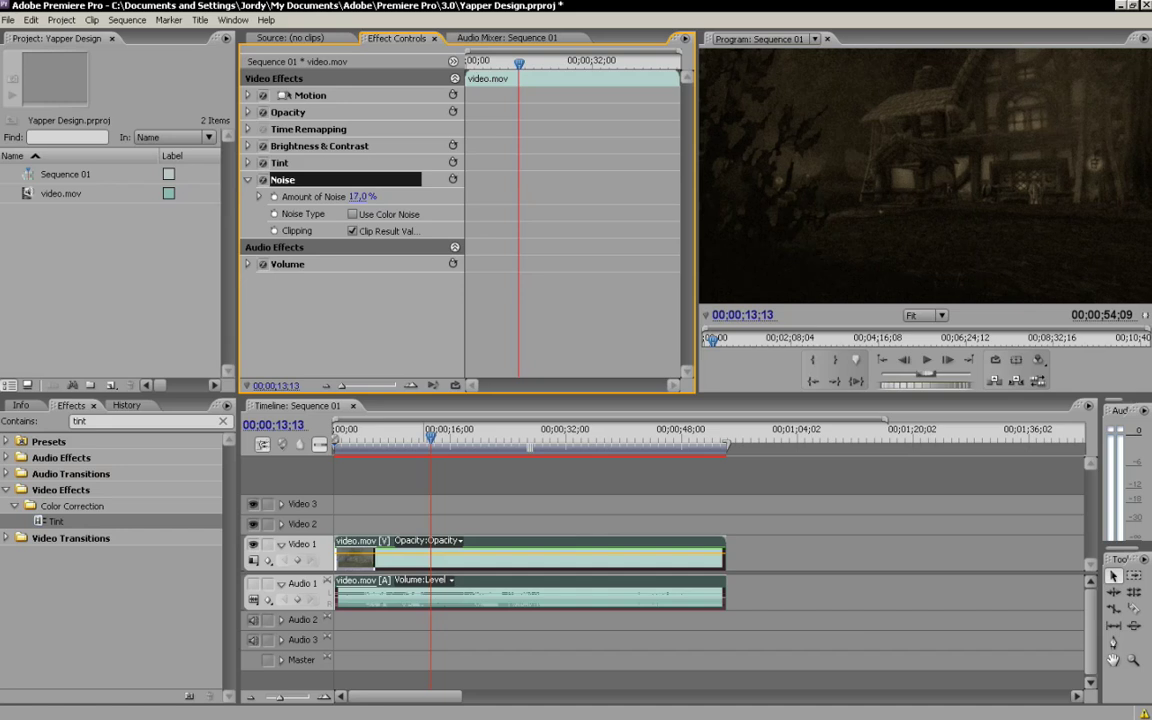
{"action": "left_click_drag", "start_coordinate": [406, 438], "coordinate": [335, 438]}
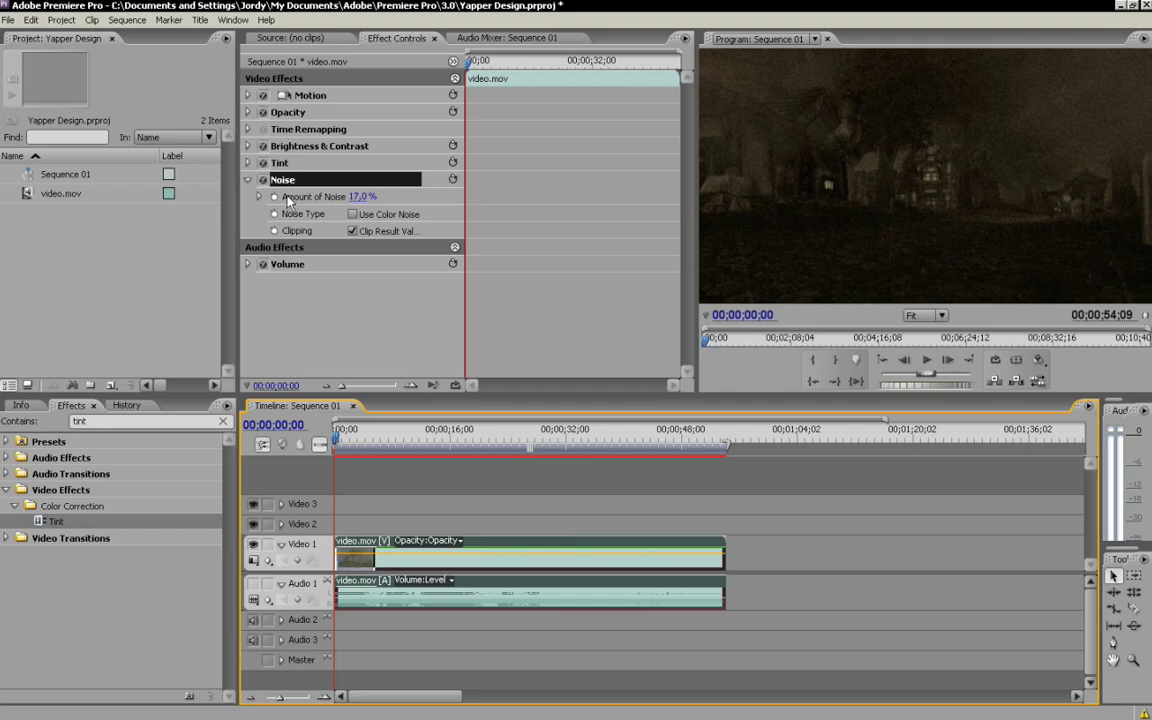
Step: Play back about a second of the graded clip, then collapse the Noise settings
{"action": "key", "text": "space"}
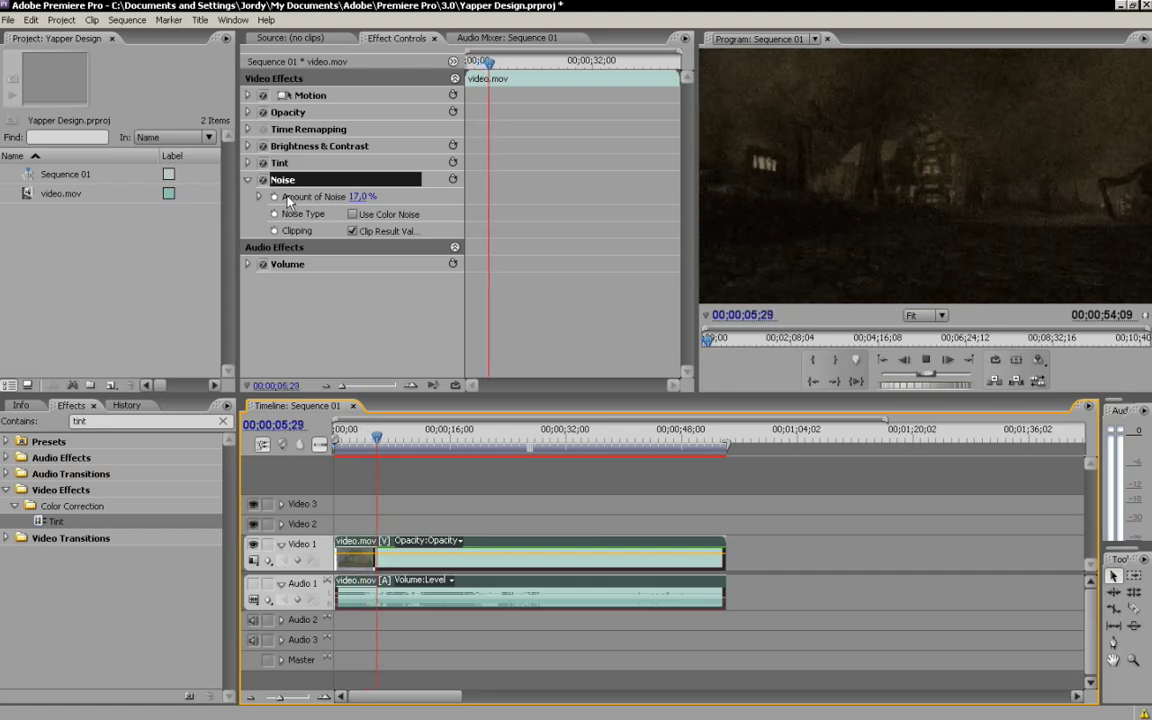
{"action": "key", "text": "space"}
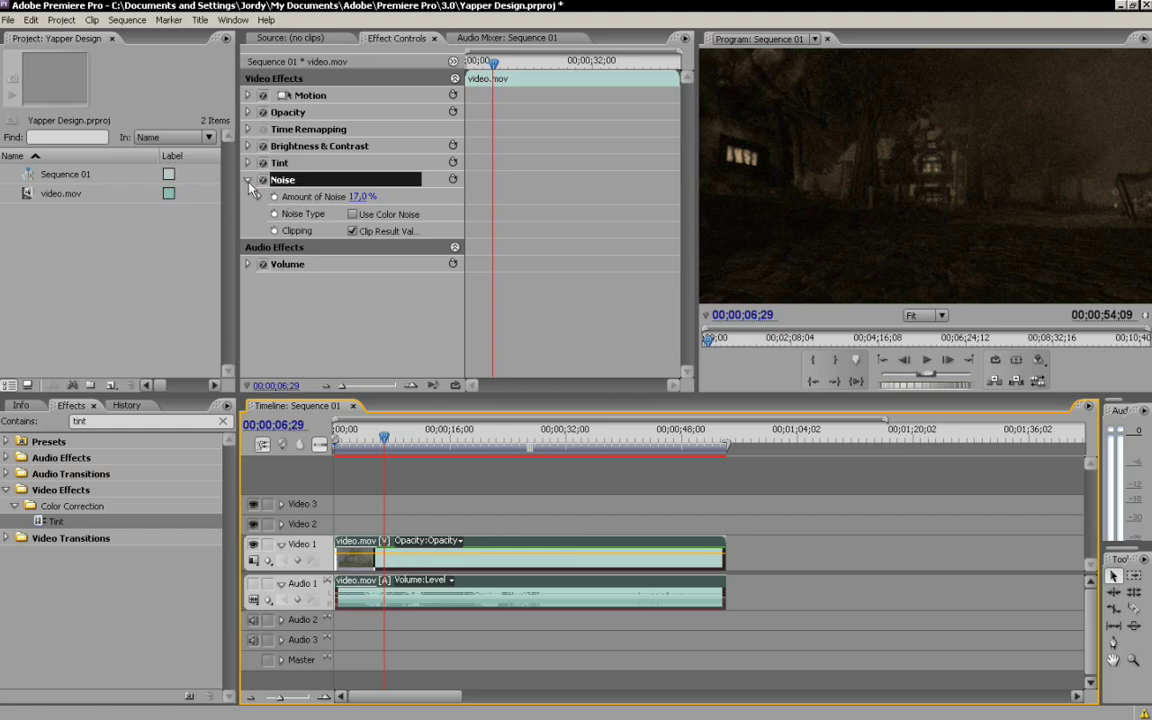
{"action": "left_click", "coordinate": [247, 179]}
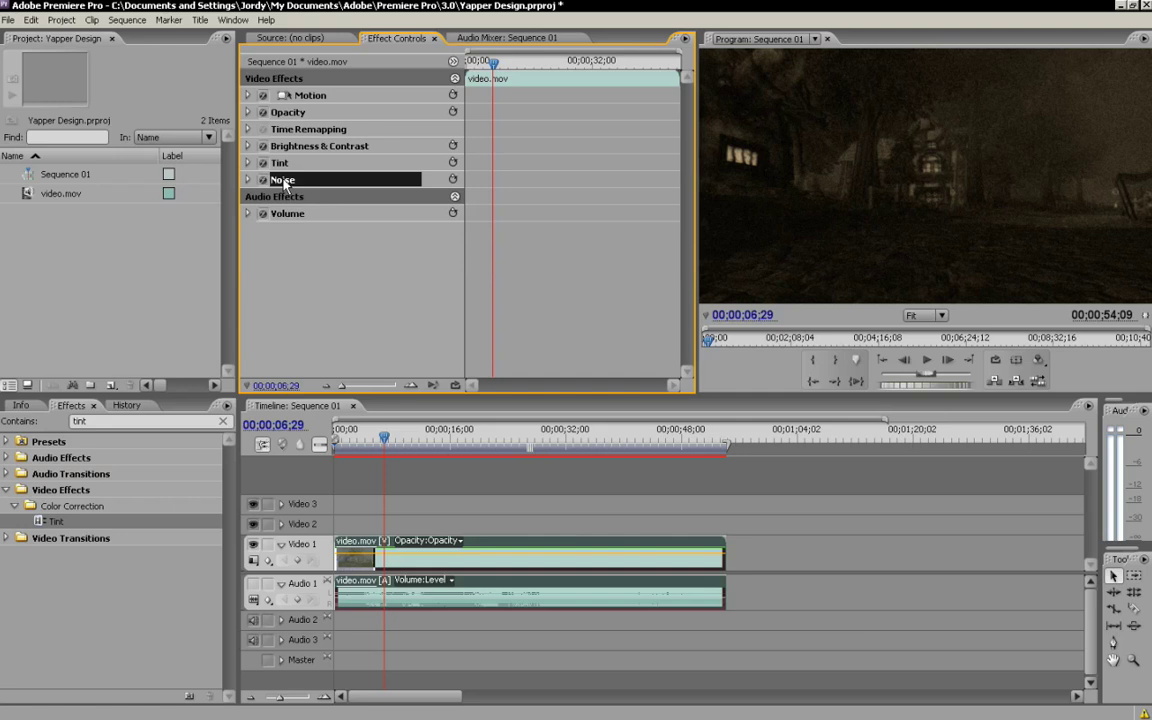
Step: Drag Noise above Tint in Effect Controls so the grain comes before the tint
{"action": "left_click_drag", "start_coordinate": [285, 183], "coordinate": [283, 153]}
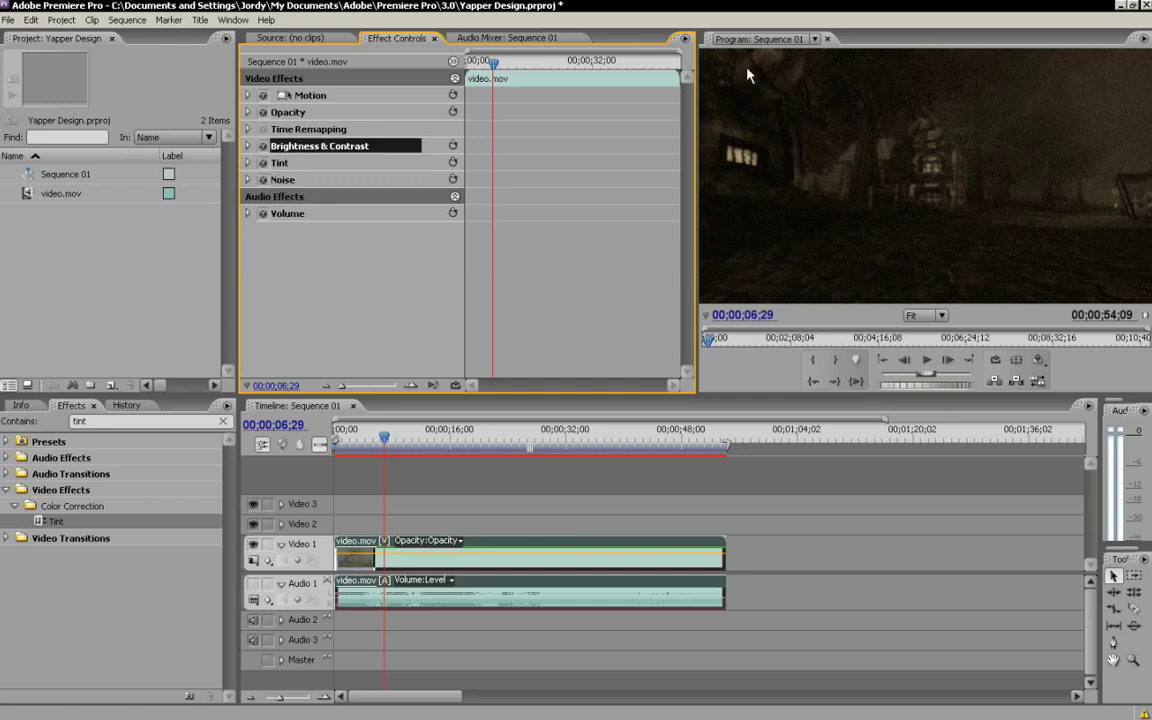
{"action": "left_click", "coordinate": [280, 164]}
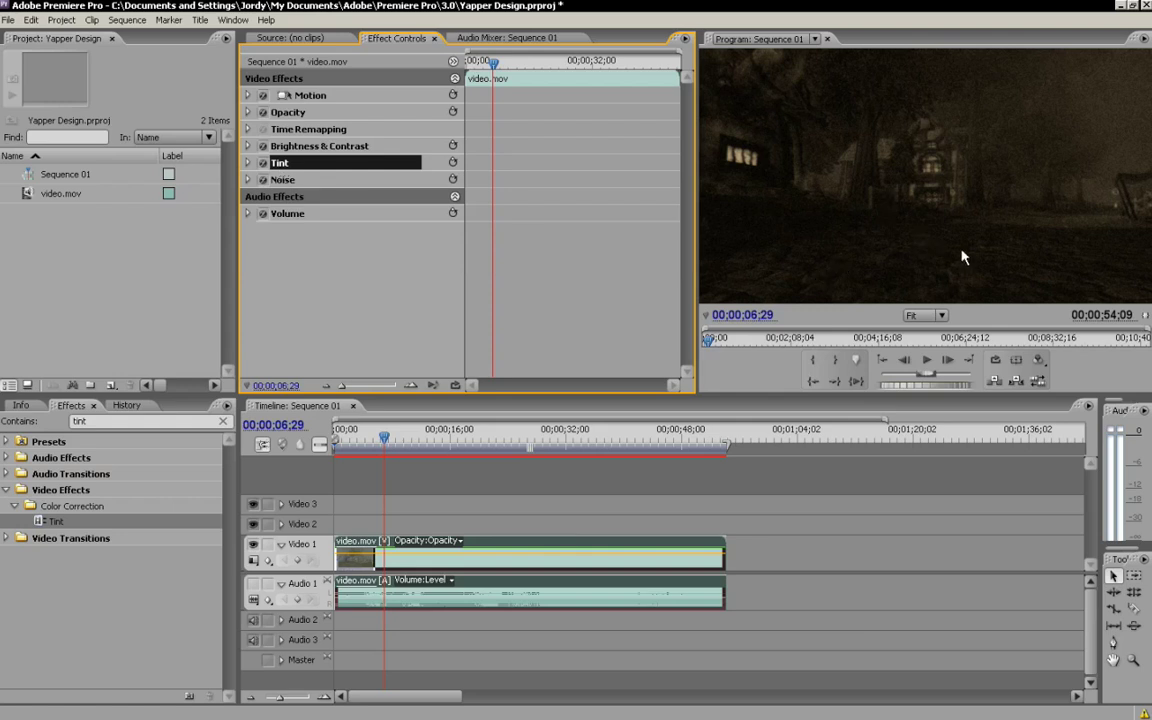
{"action": "left_click", "coordinate": [365, 148]}
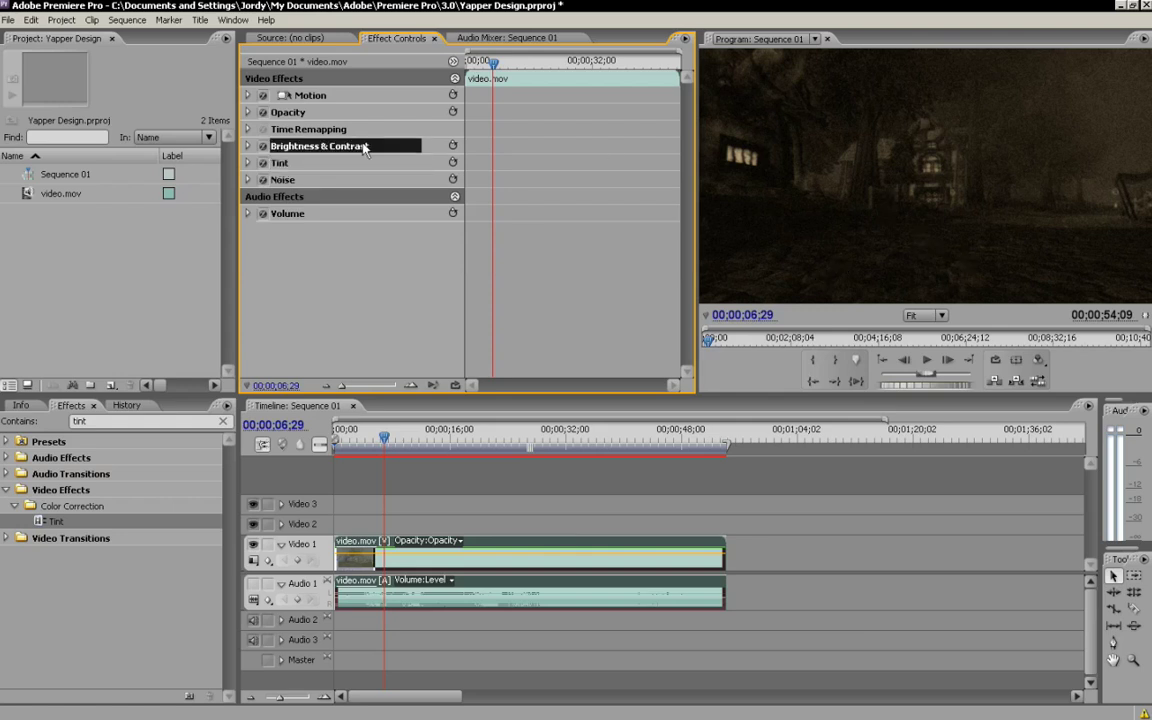
{"action": "left_click", "coordinate": [290, 182]}
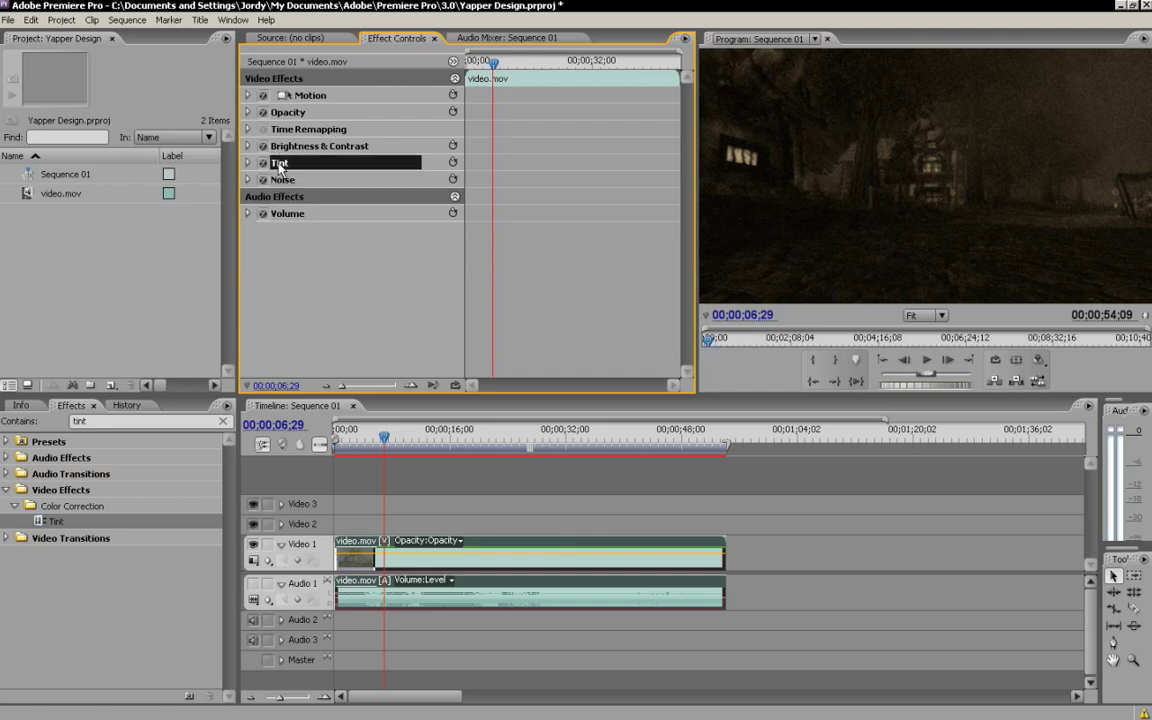
{"action": "left_click_drag", "start_coordinate": [283, 183], "coordinate": [322, 165]}
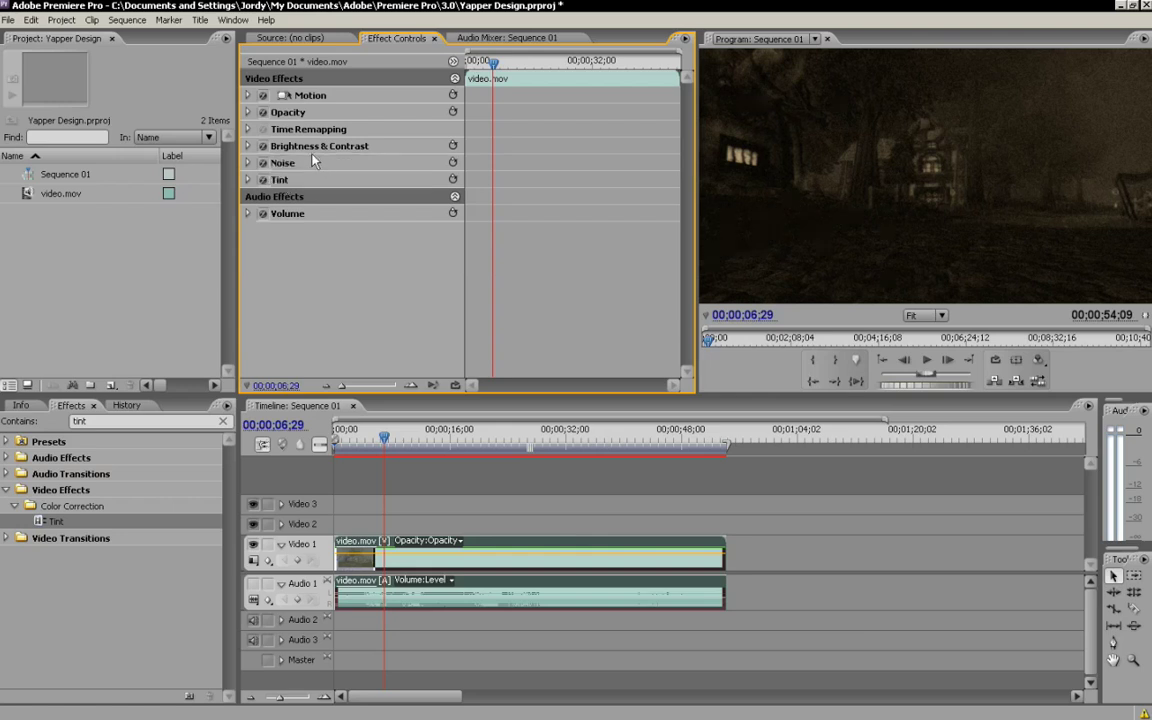
Step: Turn on Use Color Noise and raise Amount of Noise to 55%
{"action": "left_click", "coordinate": [247, 163]}
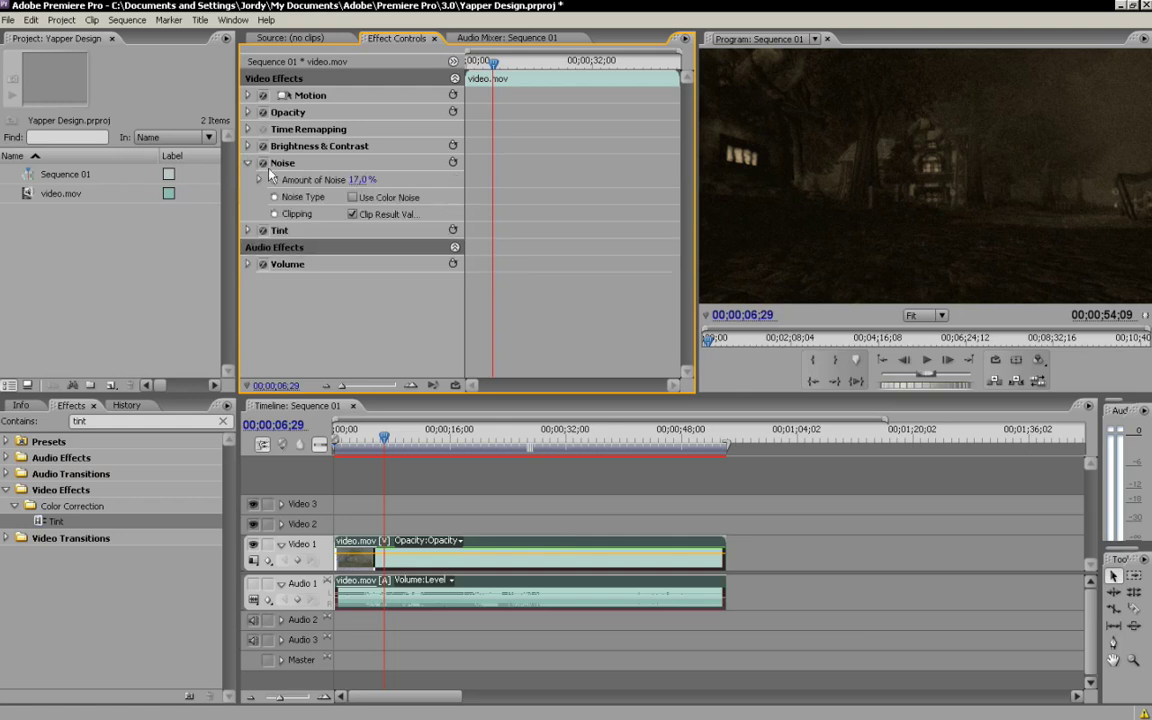
{"action": "left_click", "coordinate": [352, 198]}
{"action": "left_click_drag", "start_coordinate": [362, 180], "coordinate": [400, 180]}
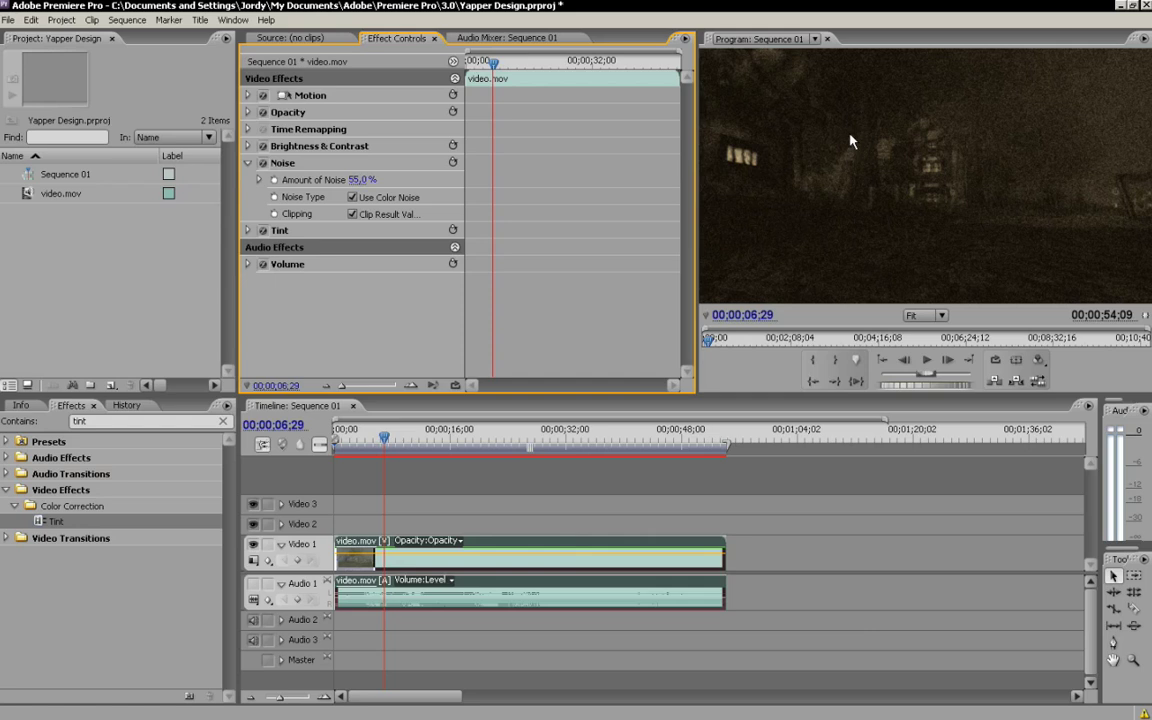
{"action": "left_click", "coordinate": [287, 234]}
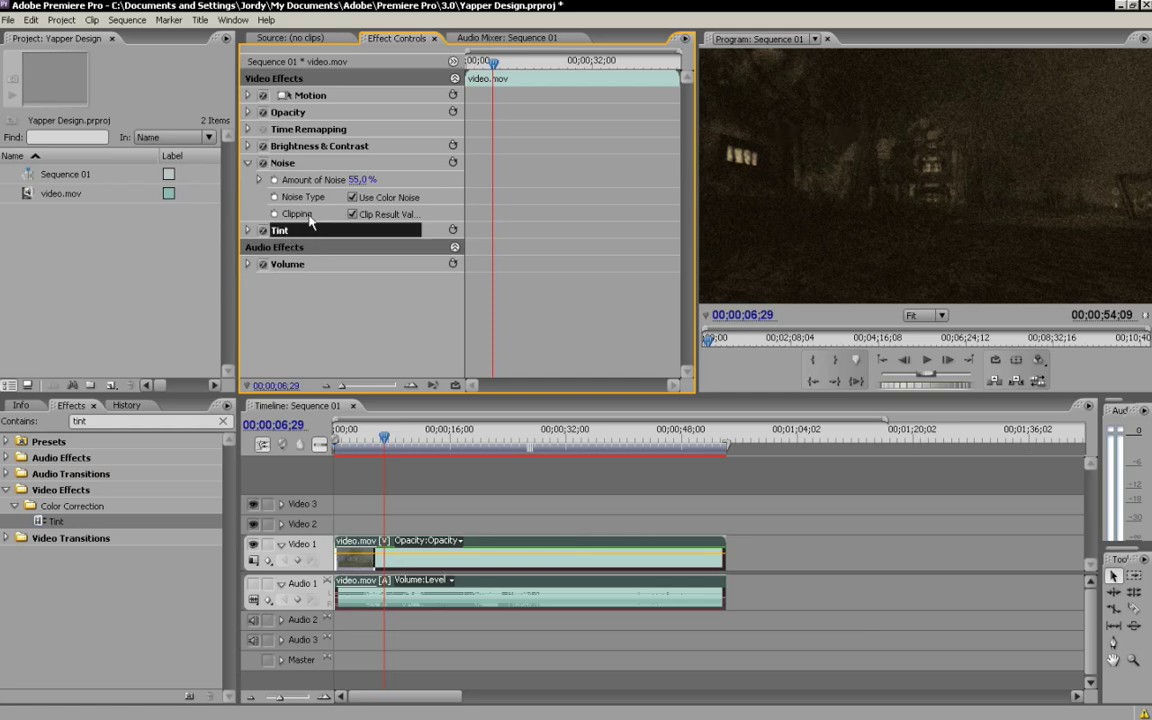
{"action": "left_click", "coordinate": [380, 200]}
{"action": "left_click", "coordinate": [286, 165]}
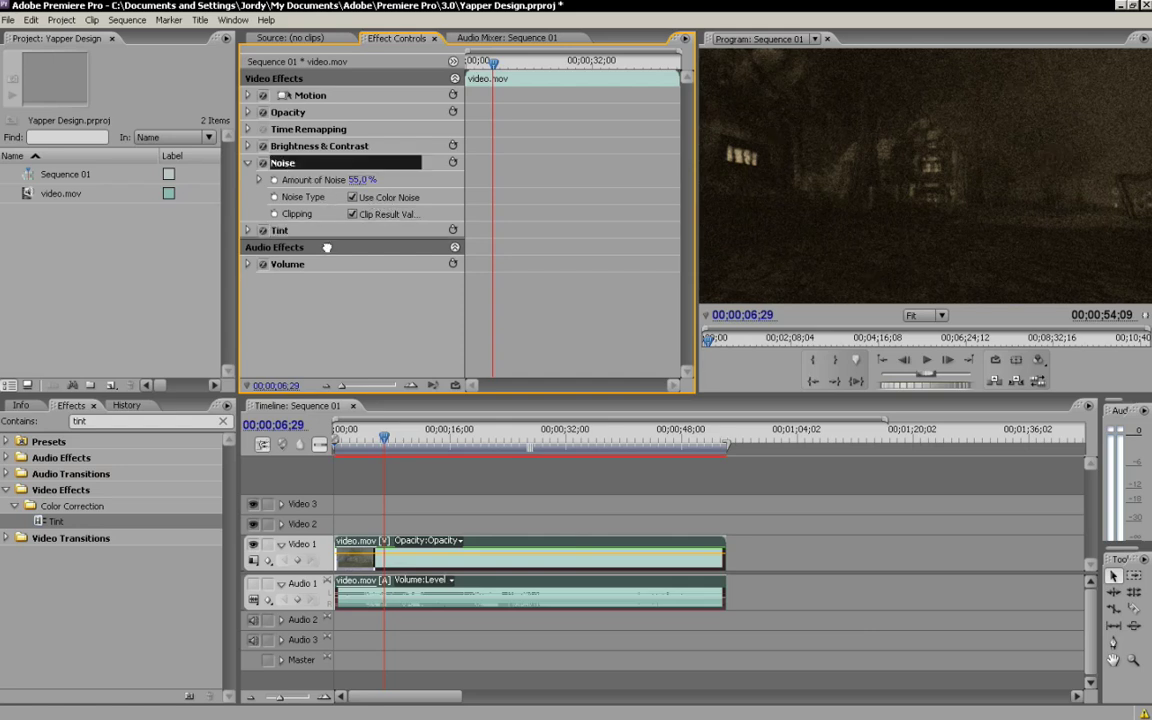
Step: Move Noise below Tint, turn off colour noise and lower Amount of Noise to 32%
{"action": "left_click_drag", "start_coordinate": [326, 247], "coordinate": [310, 237]}
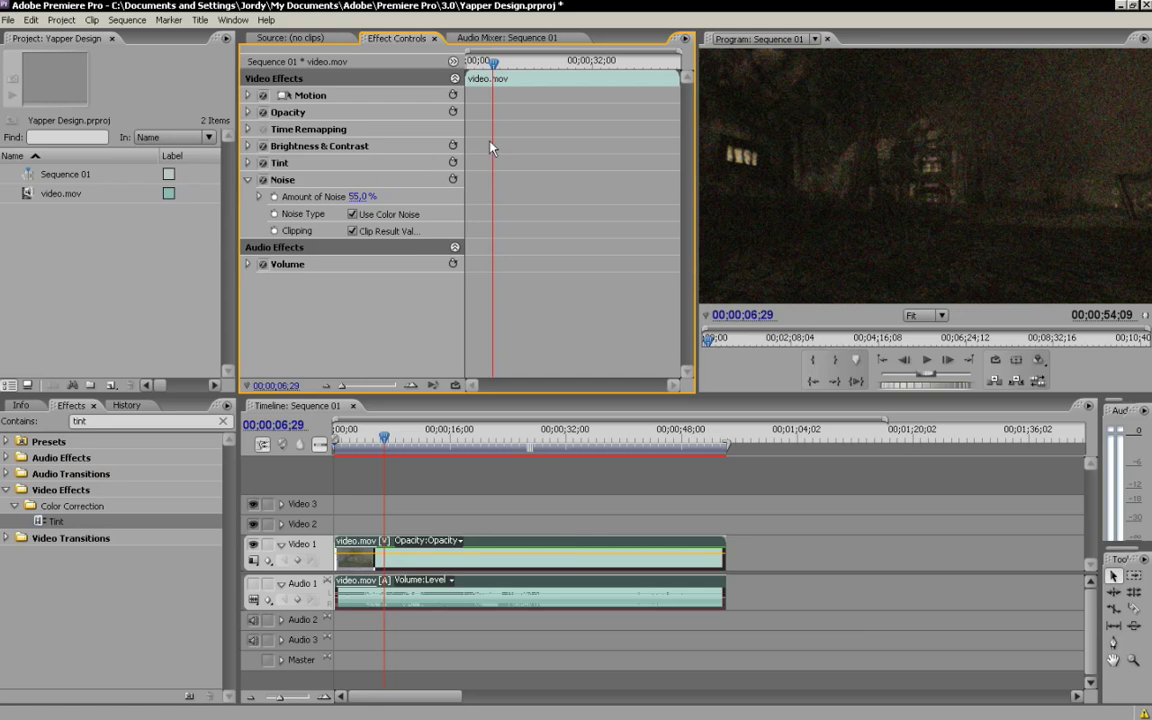
{"action": "left_click", "coordinate": [302, 150]}
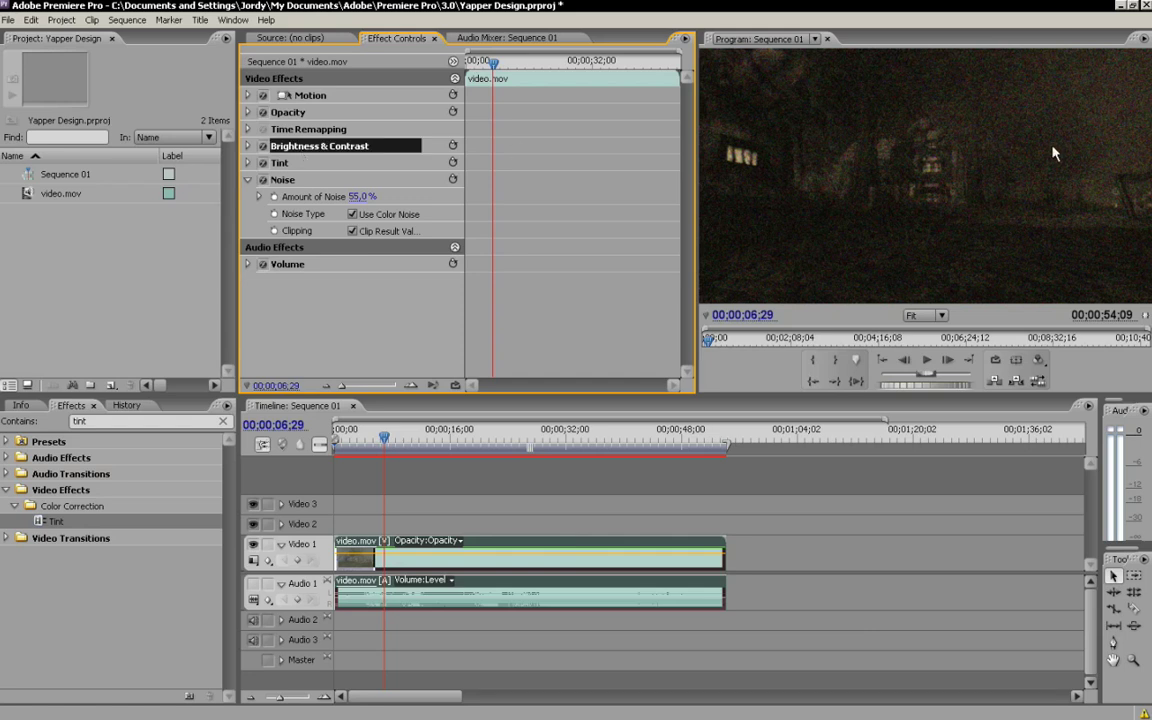
{"action": "left_click", "coordinate": [352, 214]}
{"action": "left_click_drag", "start_coordinate": [362, 196], "coordinate": [339, 196]}
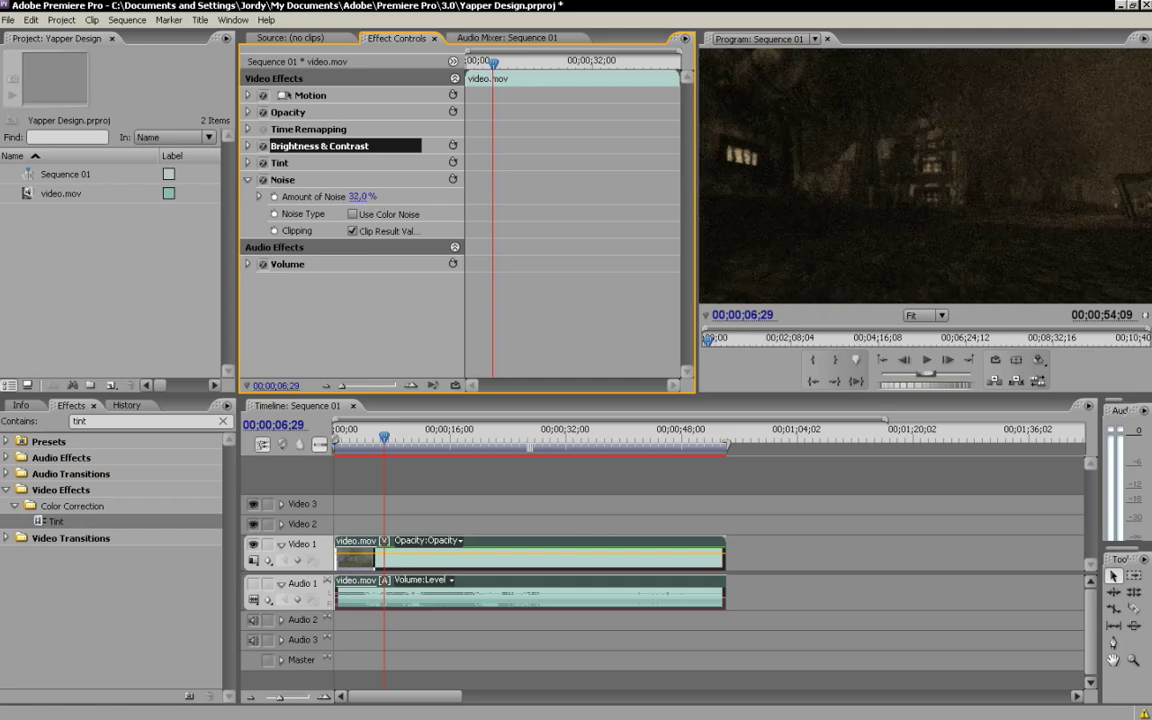
{"action": "left_click", "coordinate": [248, 179]}
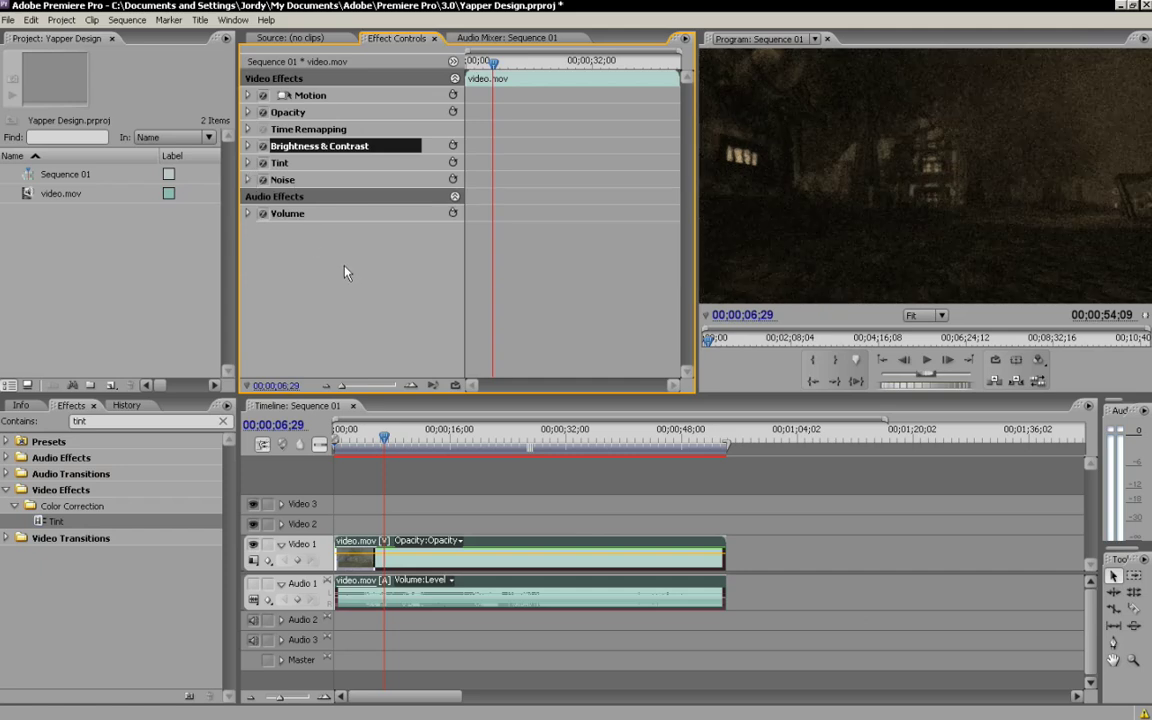
{"action": "left_click", "coordinate": [347, 270]}
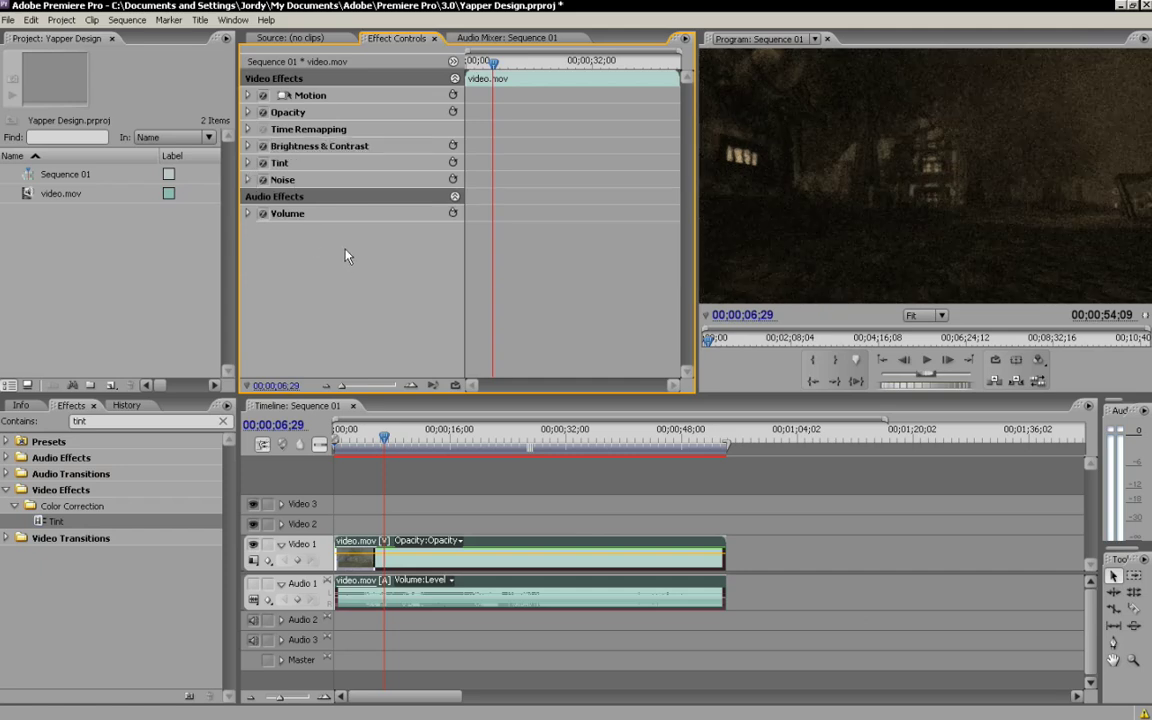
{"action": "left_click", "coordinate": [300, 146]}
{"action": "left_click", "coordinate": [286, 163]}
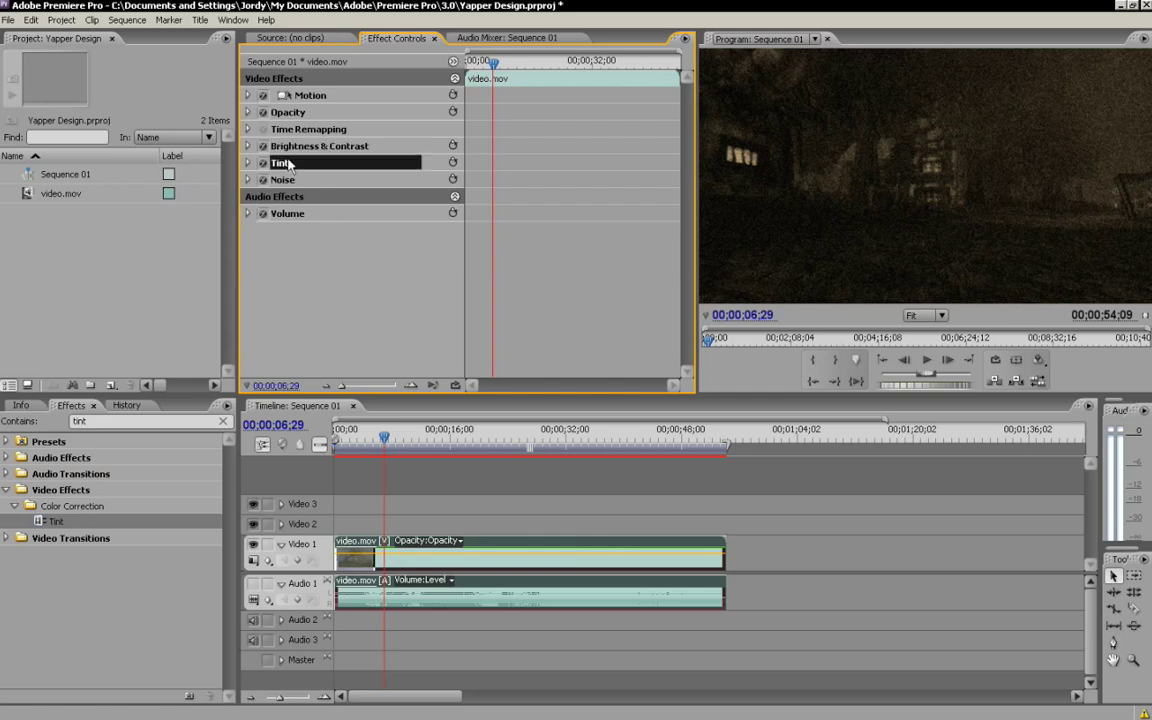
{"action": "key", "text": "Down"}
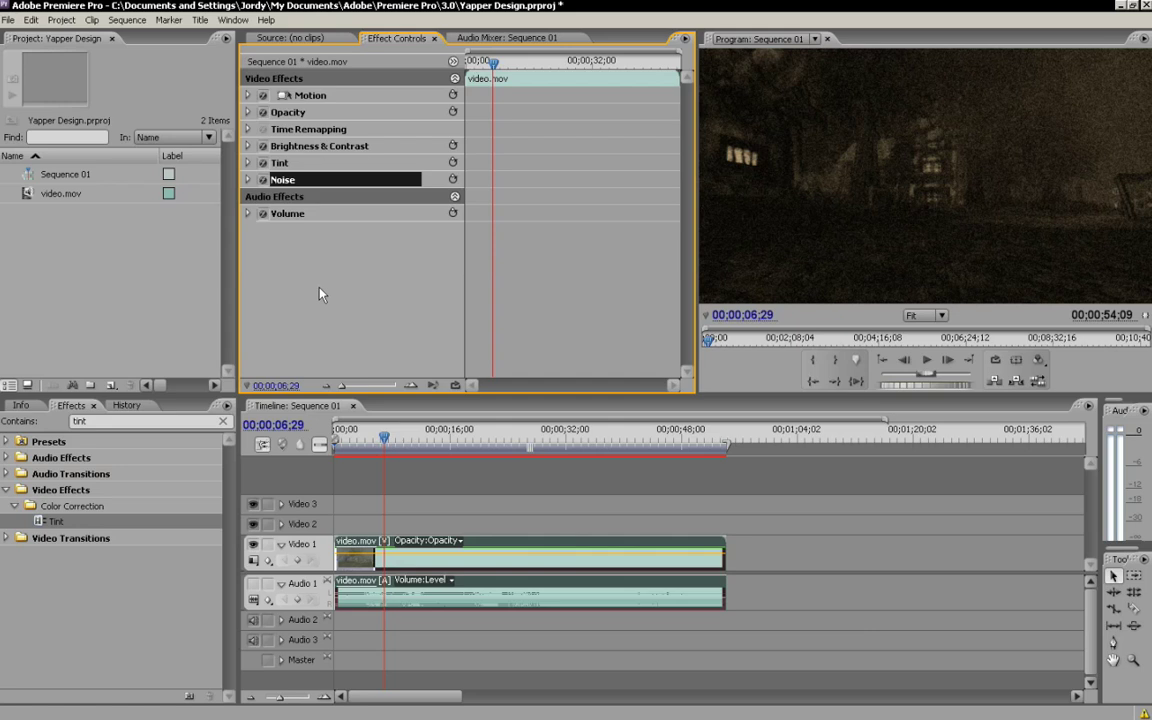
Step: Apply Basic 3D from the Perspective effects and set Swivel -41° and Tilt -2°
{"action": "left_click", "coordinate": [120, 421]}
{"action": "key", "text": "BackSpace"}
{"action": "key", "text": "BackSpace"}
{"action": "key", "text": "BackSpace"}
{"action": "key", "text": "BackSpace"}
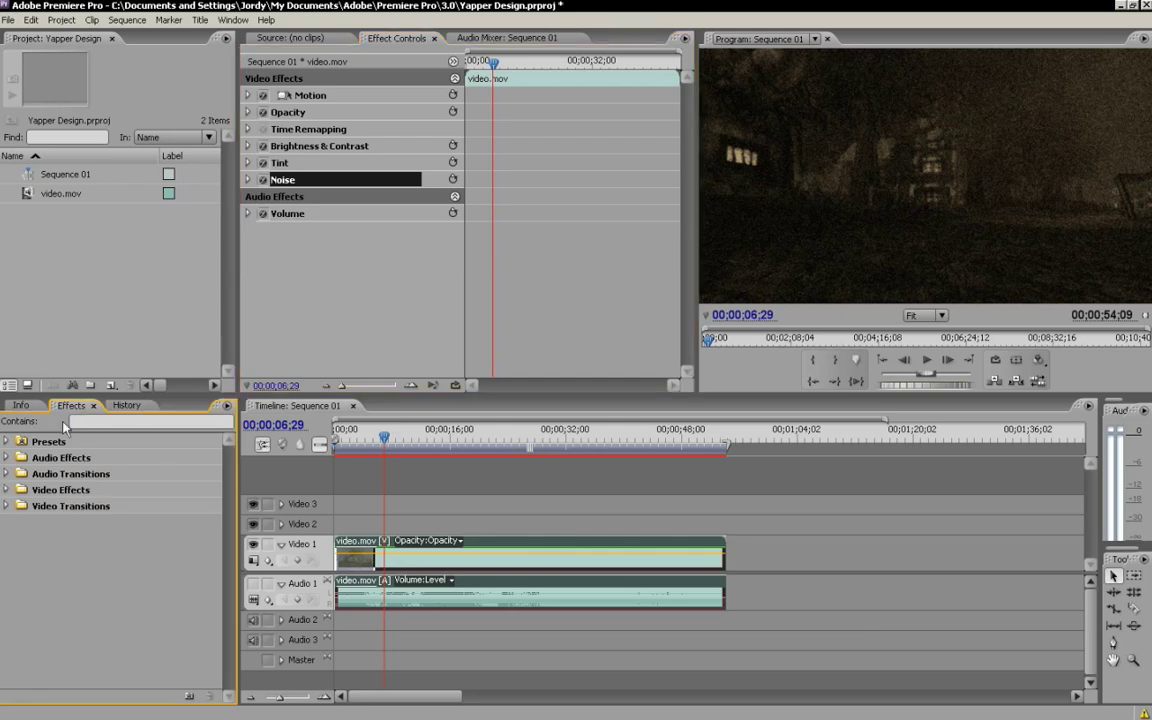
{"action": "left_click", "coordinate": [6, 488]}
{"action": "scroll", "coordinate": [90, 510], "scroll_direction": "down", "scroll_amount": 3}
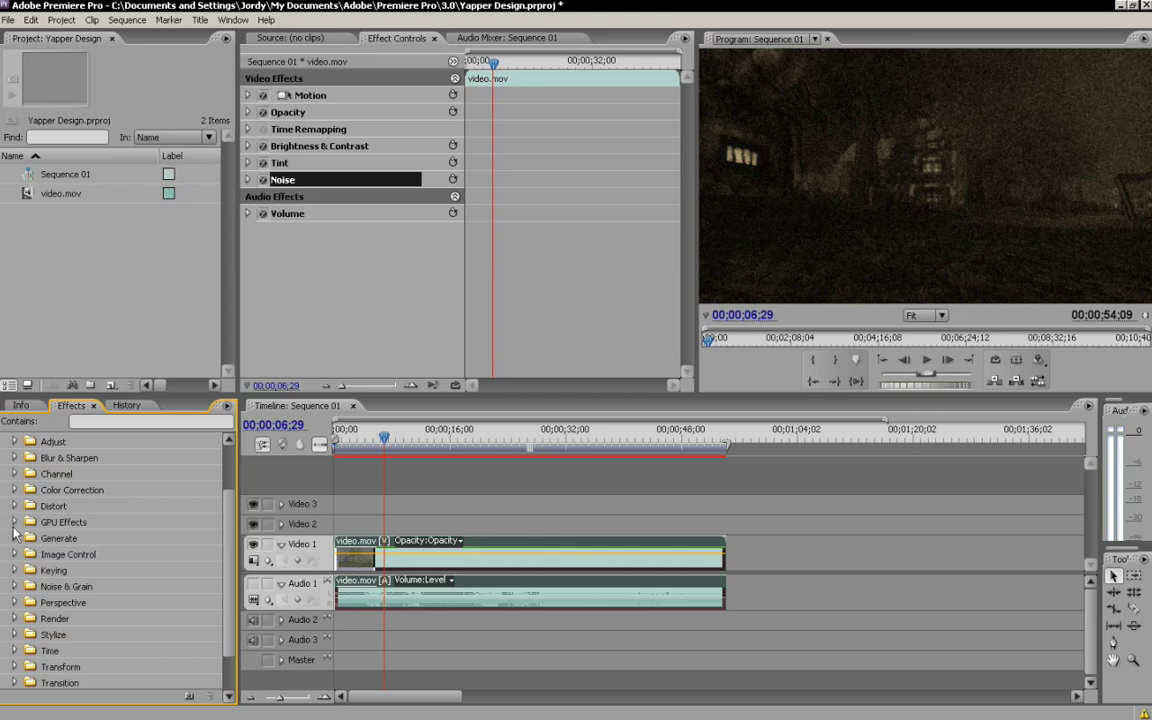
{"action": "scroll", "coordinate": [20, 523], "scroll_direction": "down", "scroll_amount": 3}
{"action": "left_click", "coordinate": [14, 553]}
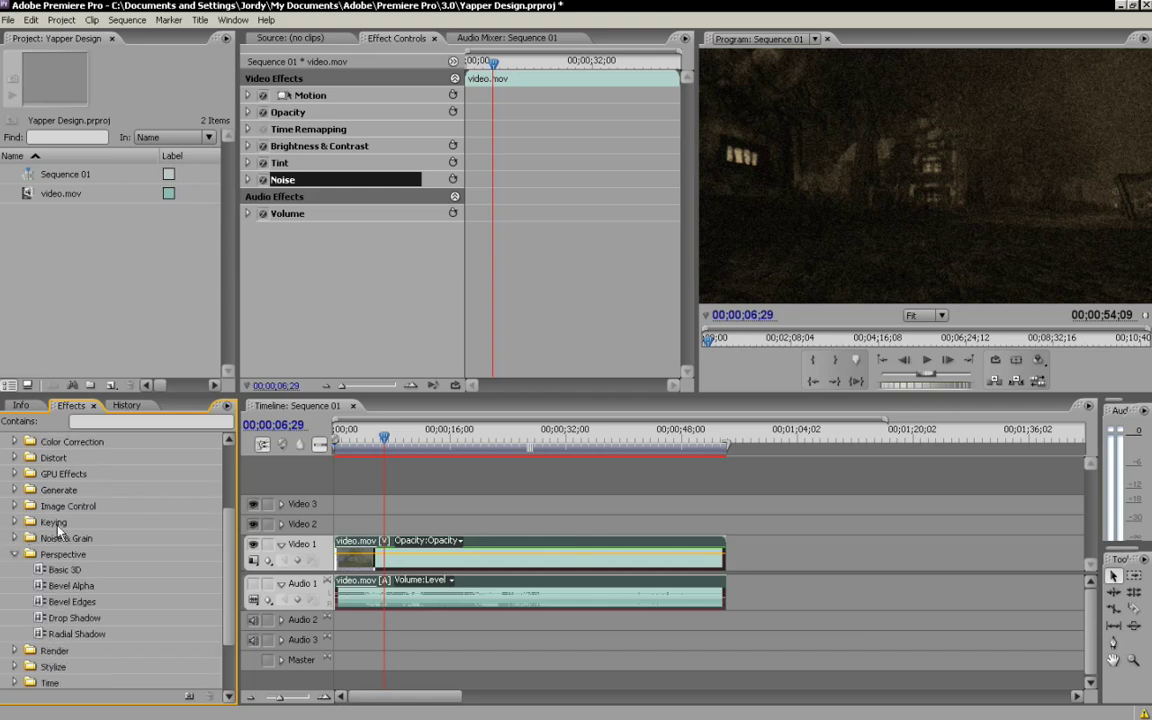
{"action": "left_click", "coordinate": [40, 569]}
{"action": "left_click_drag", "start_coordinate": [64, 569], "coordinate": [386, 556]}
{"action": "left_click", "coordinate": [247, 196]}
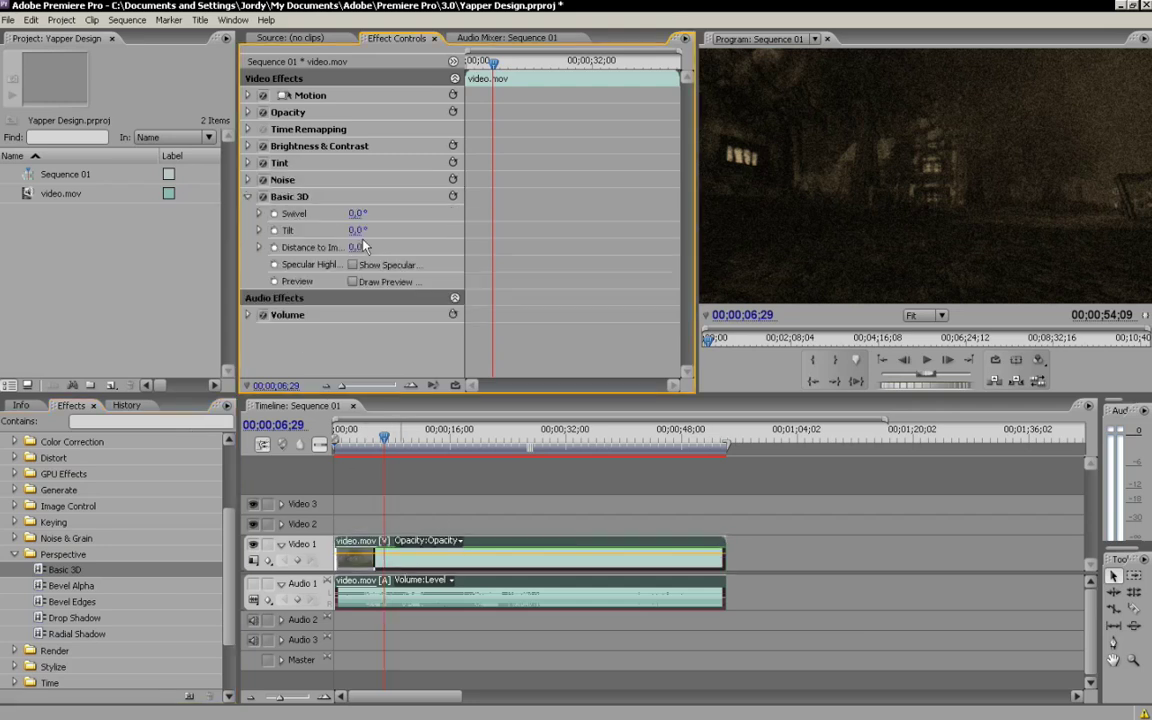
{"action": "mouse_move", "coordinate": [357, 213]}
{"action": "left_mouse_down"}
{"action": "mouse_move", "coordinate": [410, 213]}
{"action": "mouse_move", "coordinate": [340, 215]}
{"action": "mouse_move", "coordinate": [362, 239]}
{"action": "mouse_move", "coordinate": [348, 231]}
{"action": "left_mouse_up"}
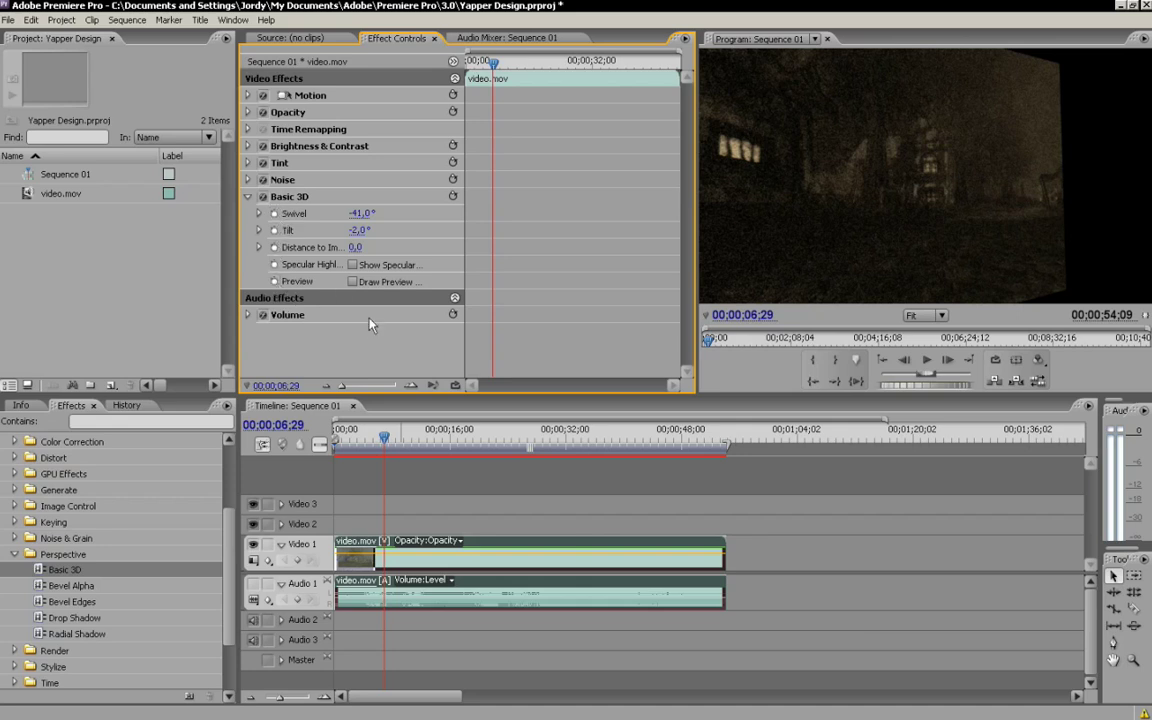
Step: Collapse the Noise and Basic 3D effects and move the playhead to 00;00;15;20
{"action": "left_click", "coordinate": [248, 180]}
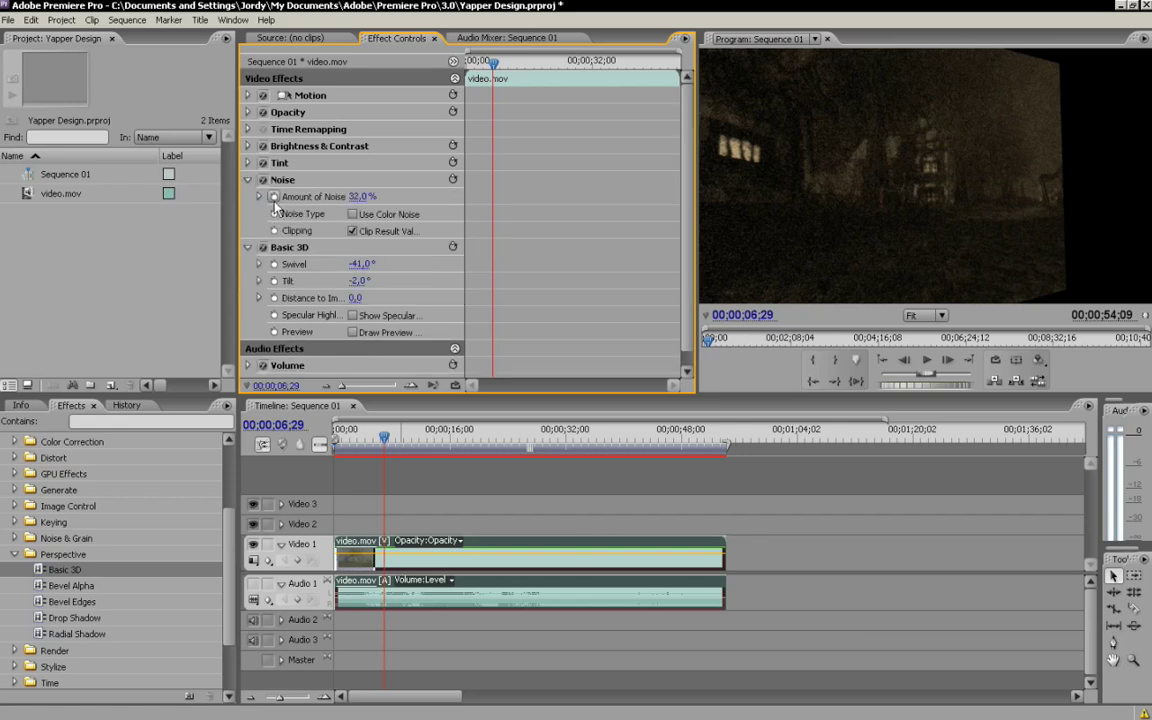
{"action": "left_click", "coordinate": [248, 181]}
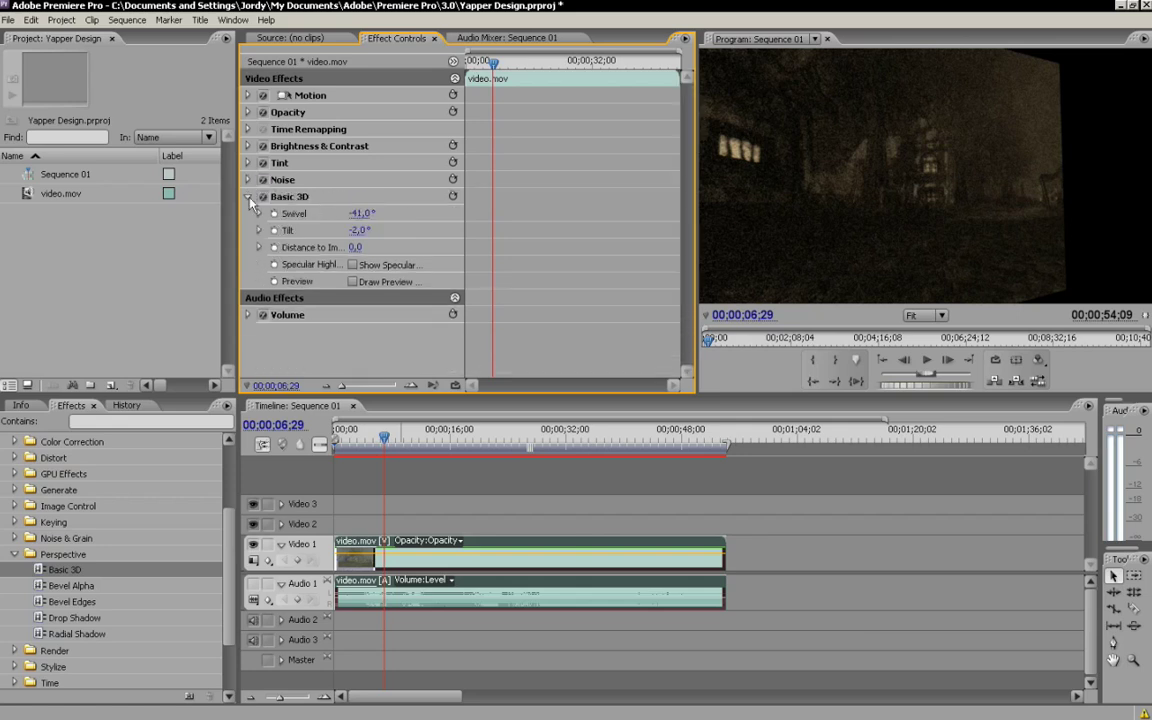
{"action": "left_click", "coordinate": [248, 197]}
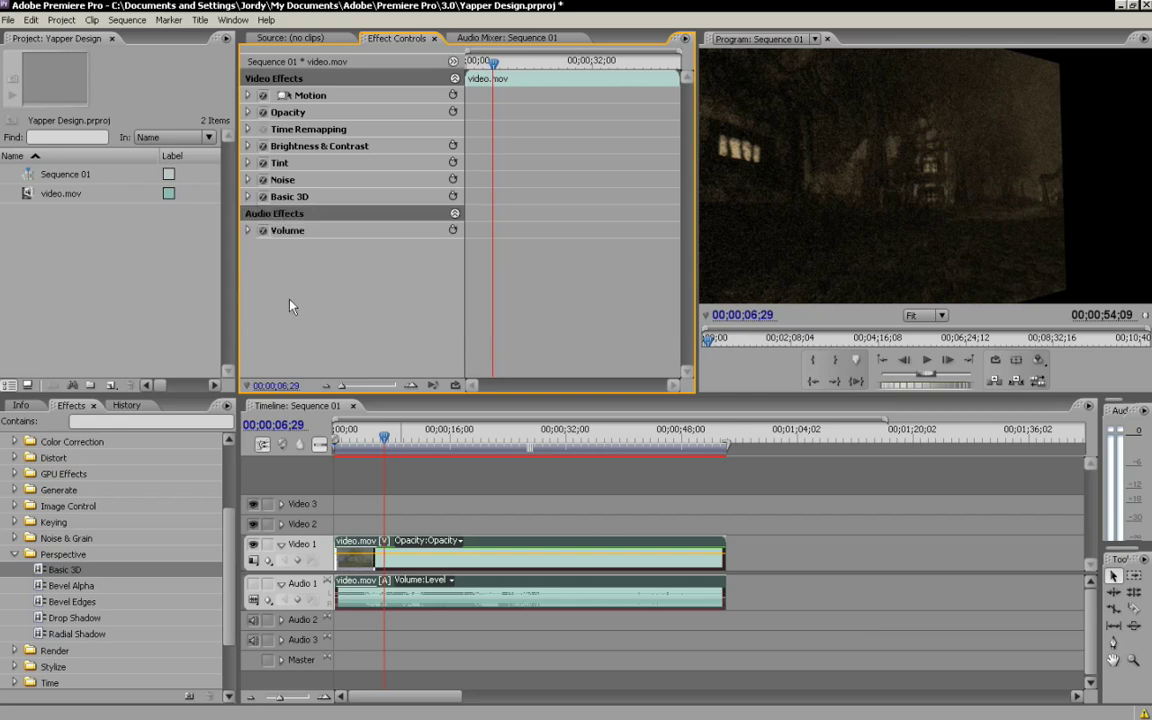
{"action": "left_click_drag", "start_coordinate": [426, 441], "coordinate": [450, 446]}
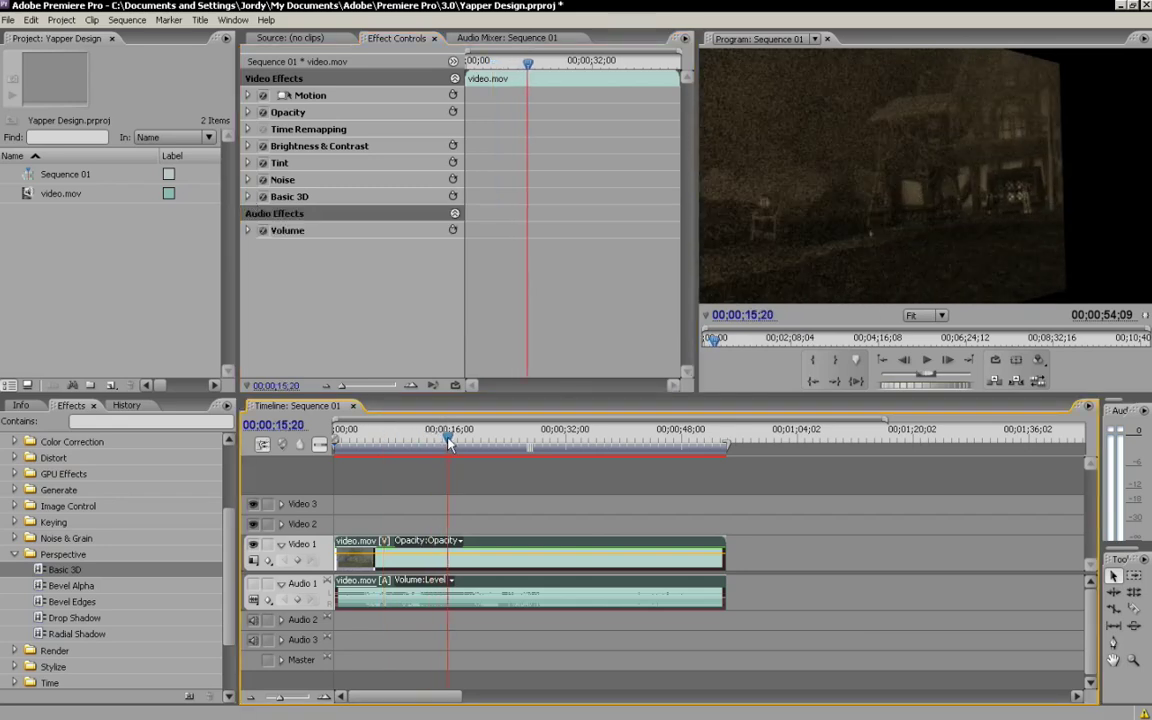